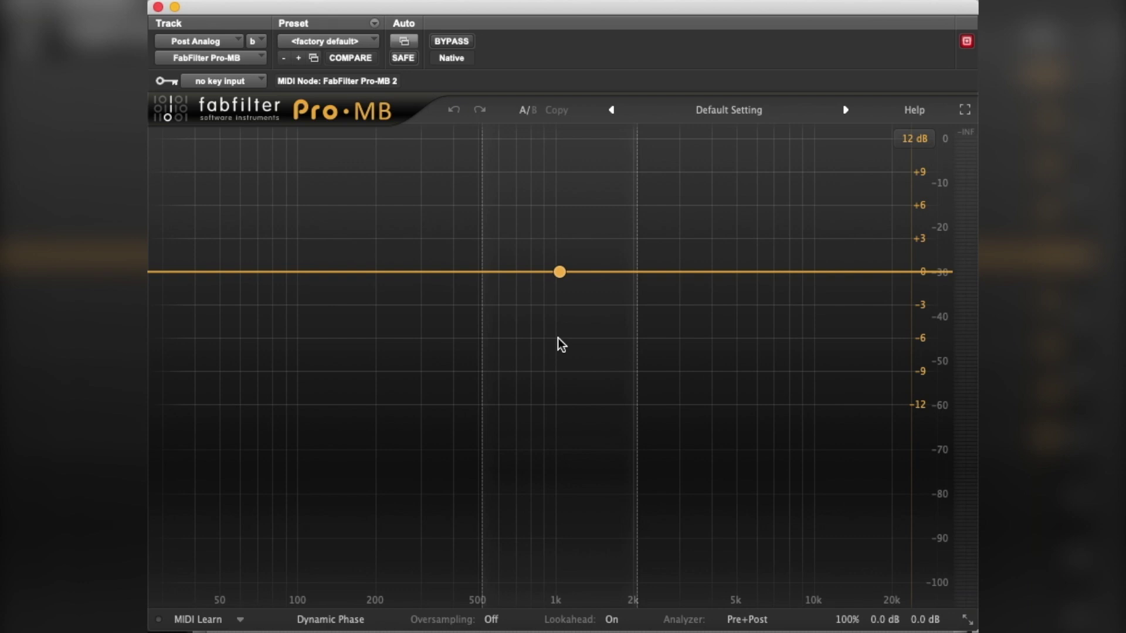
Drag across the low-frequency area of the empty graph to prepare the first band
mouse_move(558, 338)
mouse_down()
mouse_move(588, 364)
mouse_move(565, 349)
mouse_up()
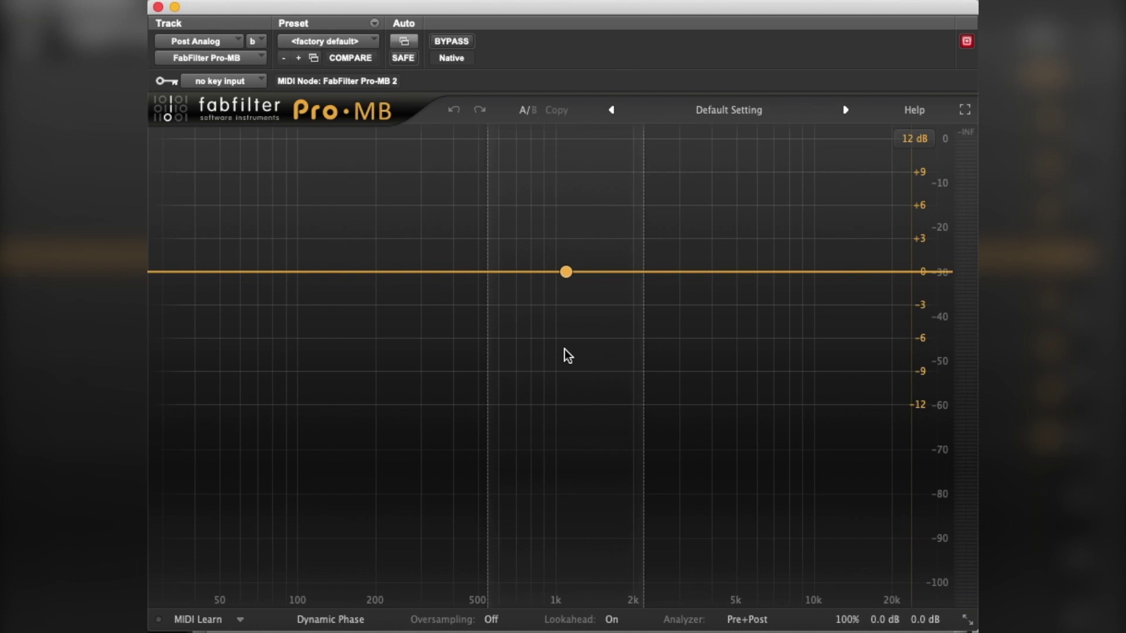
drag(564, 350, 575, 349)
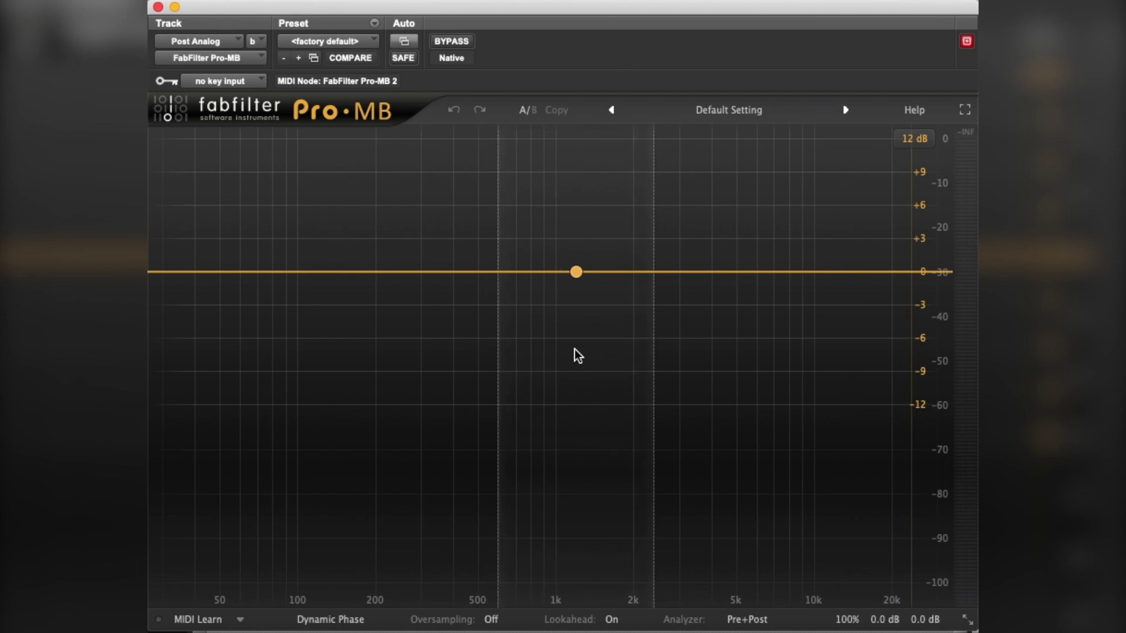
drag(574, 350, 473, 302)
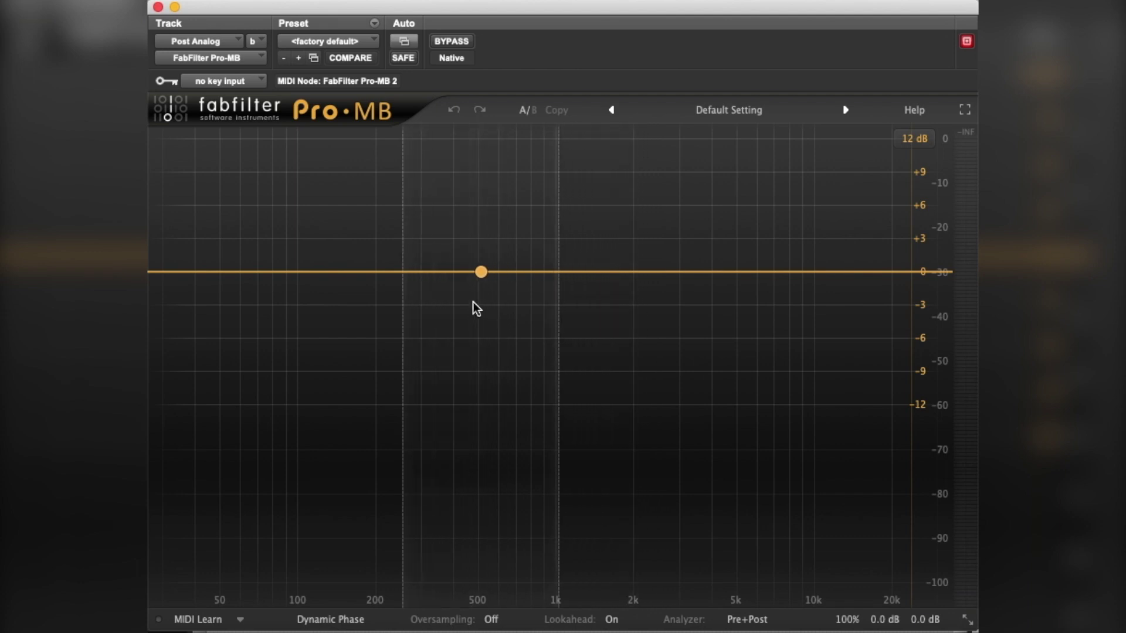
Create Band 1 in the lows, drag it up toward 1 kHz, and leave MODE on COMPRESS
click(312, 275)
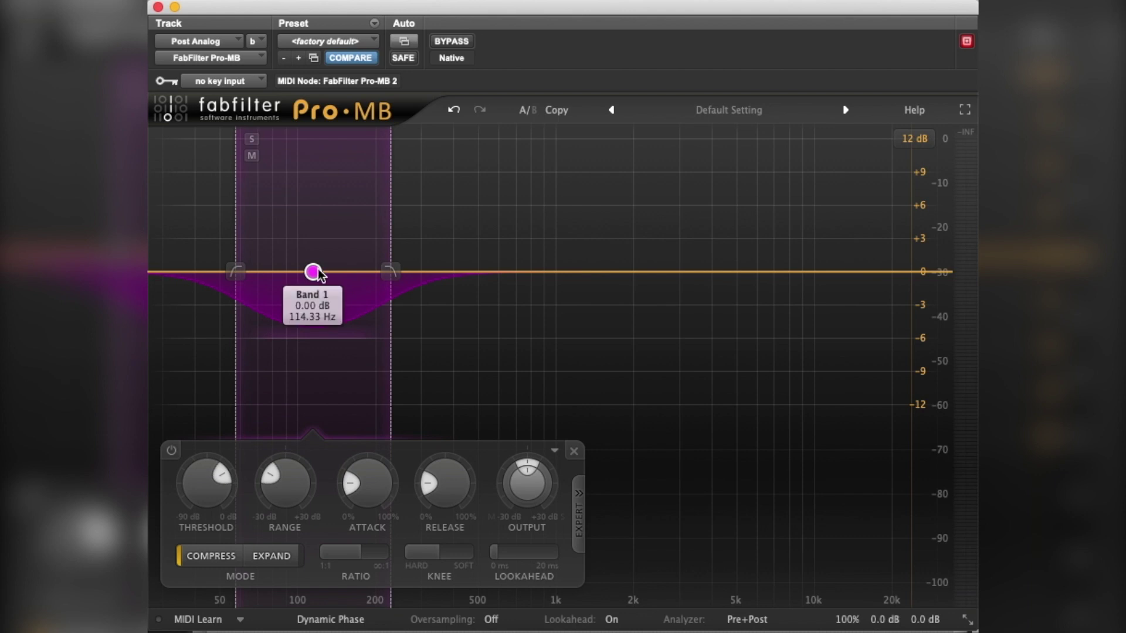
drag(317, 275, 555, 273)
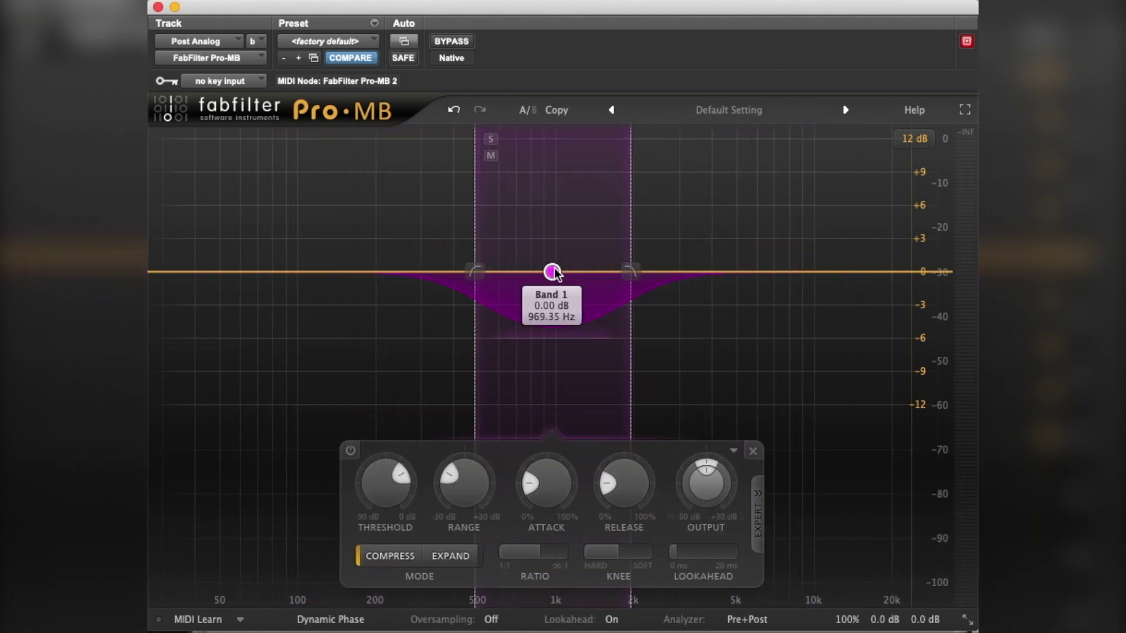
mouse_move(551, 345)
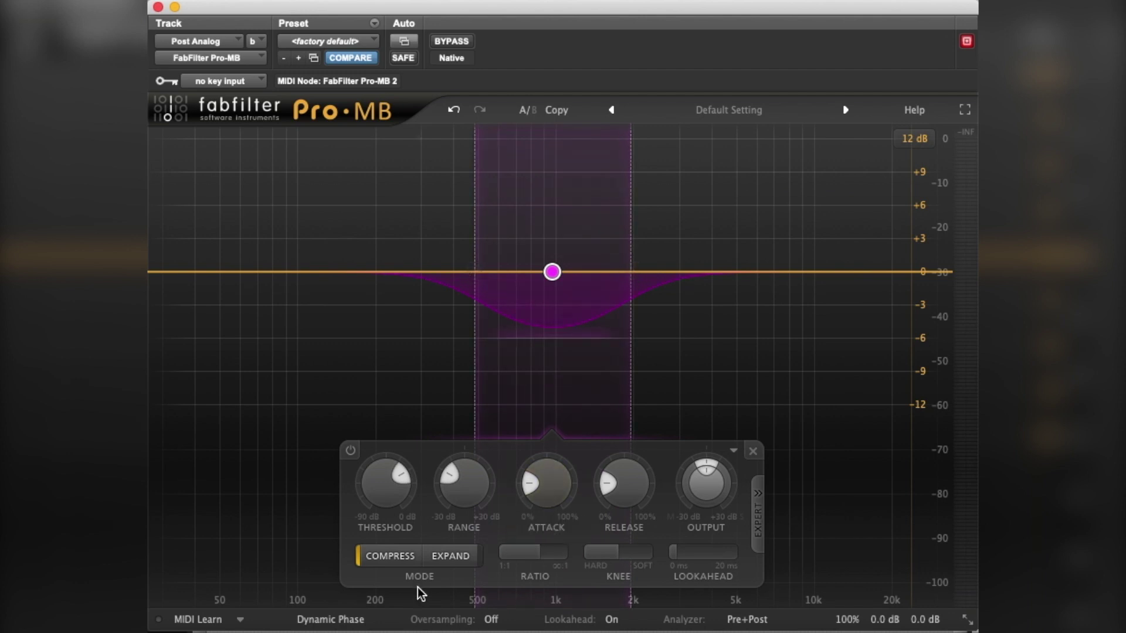
click(442, 561)
click(401, 560)
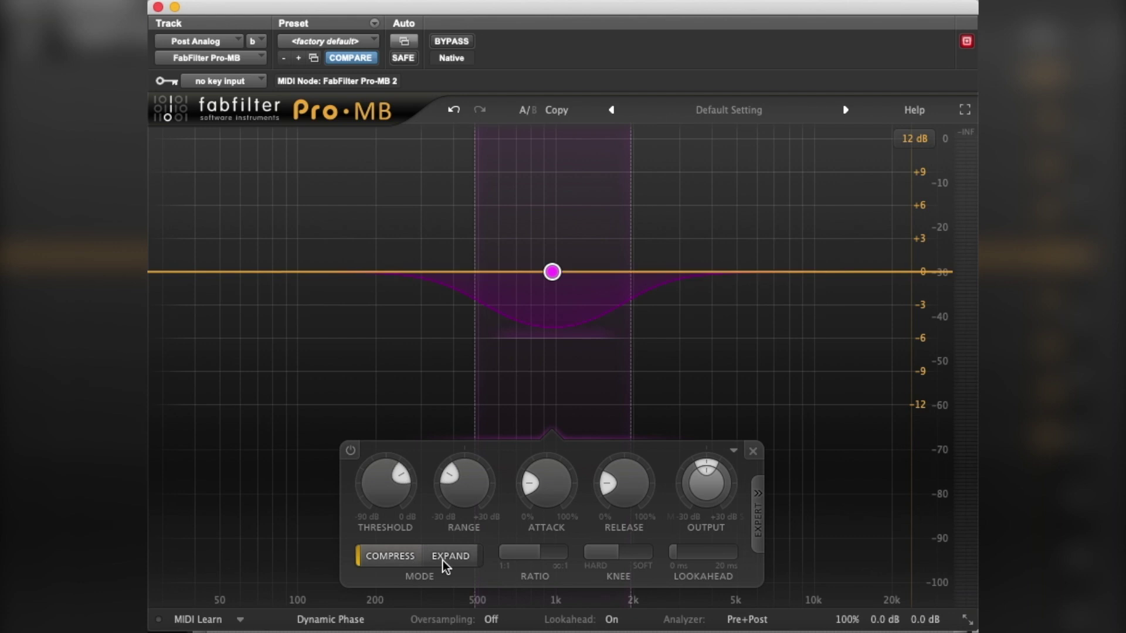
click(442, 561)
click(399, 562)
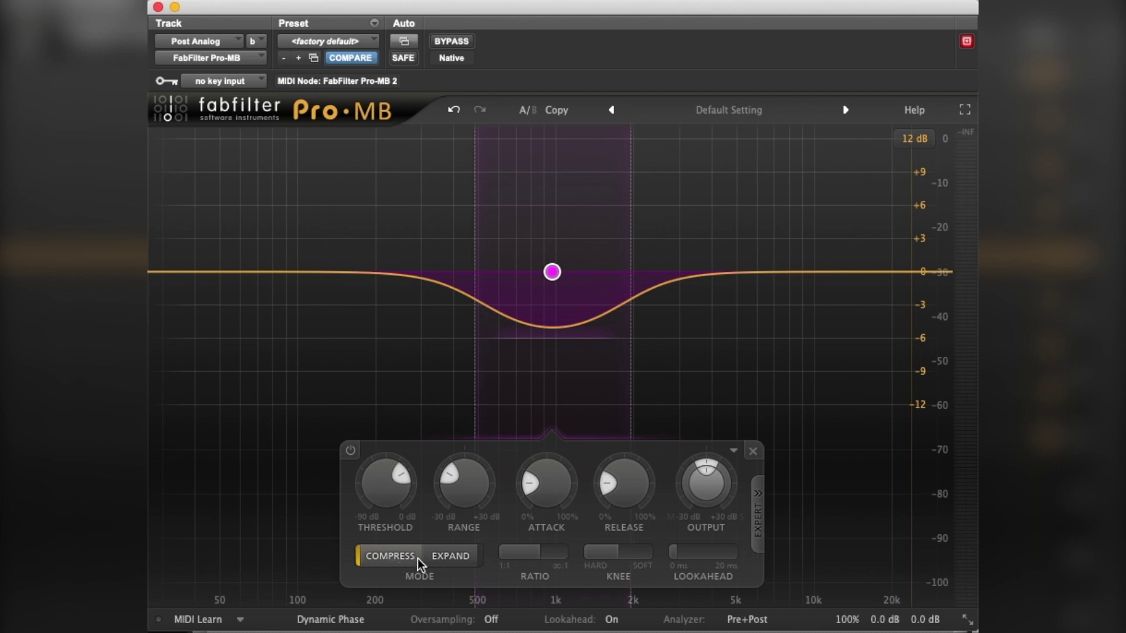
Move Band 1 to 533.94 Hz and raise its gain to about +2.29 dB
mouse_move(552, 273)
drag(551, 273, 485, 271)
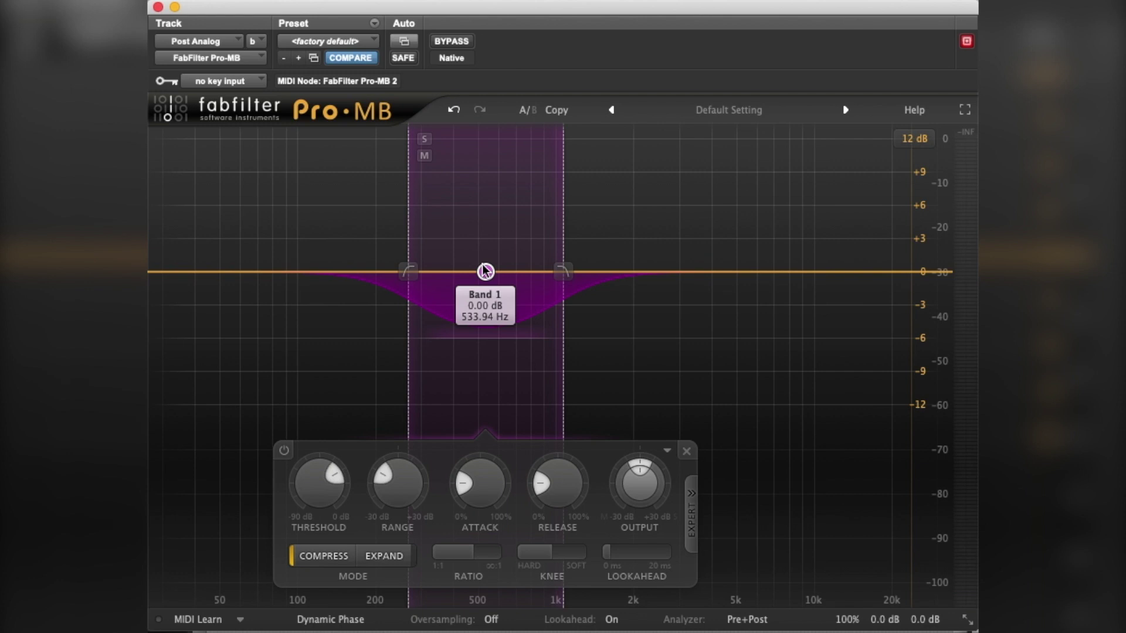
drag(485, 272, 486, 260)
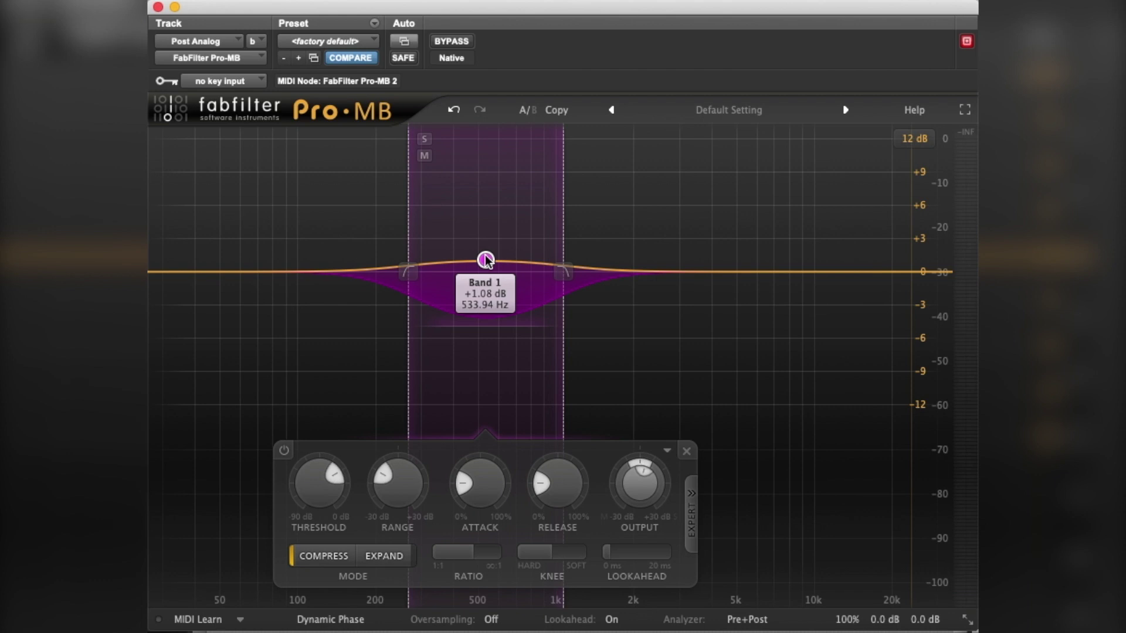
drag(487, 260, 485, 247)
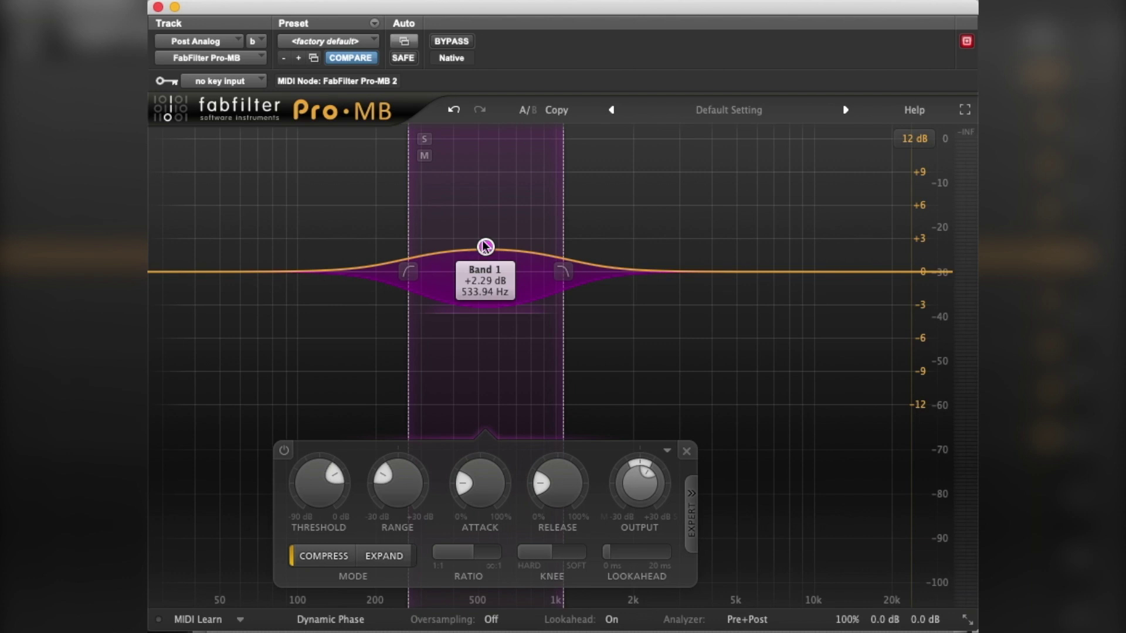
drag(485, 242, 486, 238)
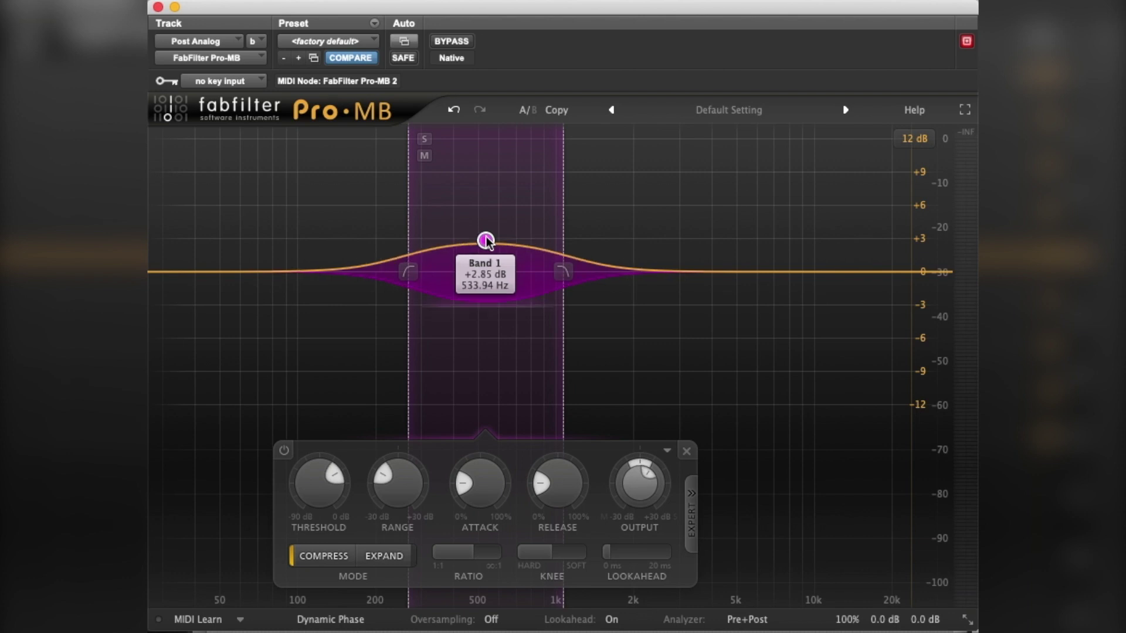
Add Band 2 at 2.7 kHz with +1.28 dB and Band 3 near 10 kHz with +2.5 dB
click(666, 264)
drag(666, 266, 668, 258)
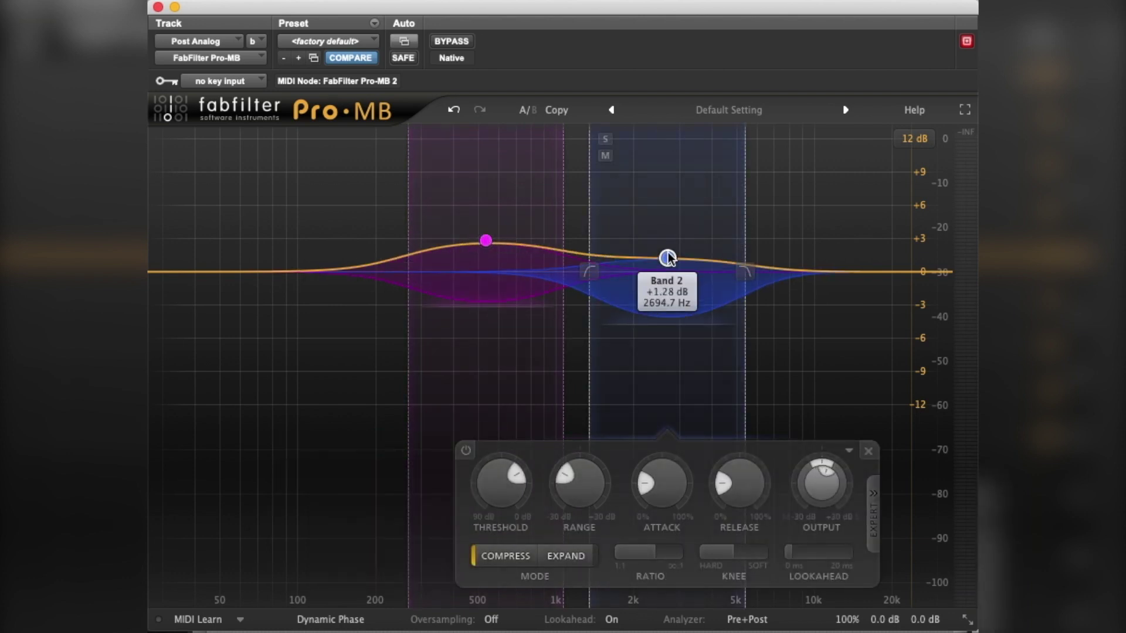
click(813, 267)
drag(813, 269, 815, 248)
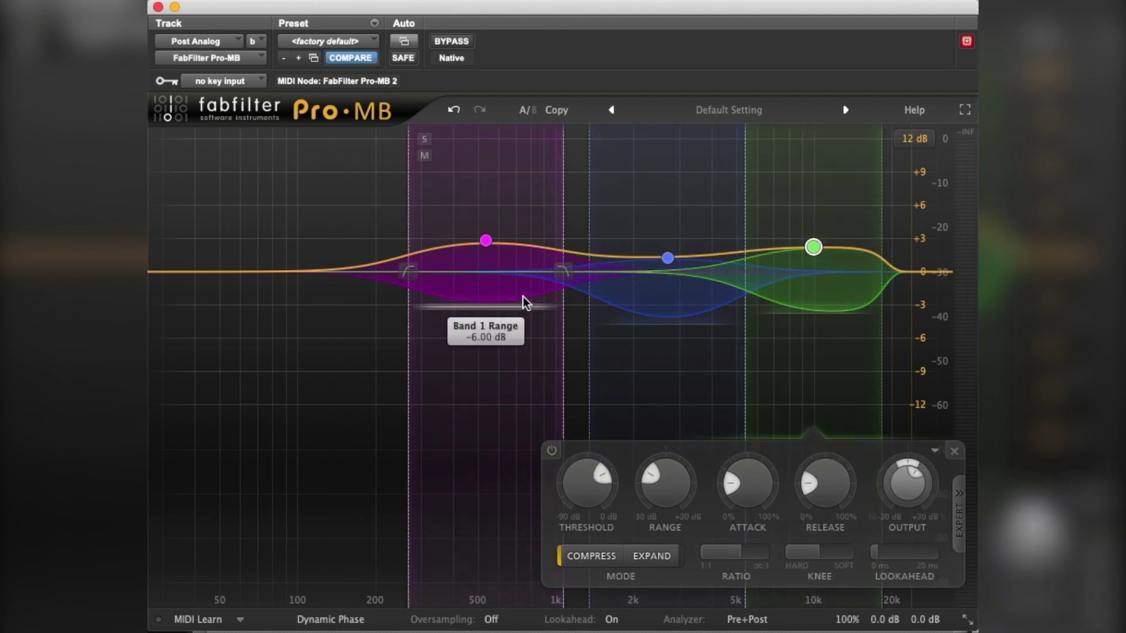
During playback, trim Band 1 to +2.27 dB and deepen Band 1 and 2 ranges to about -12 and -11 dB
key(space)
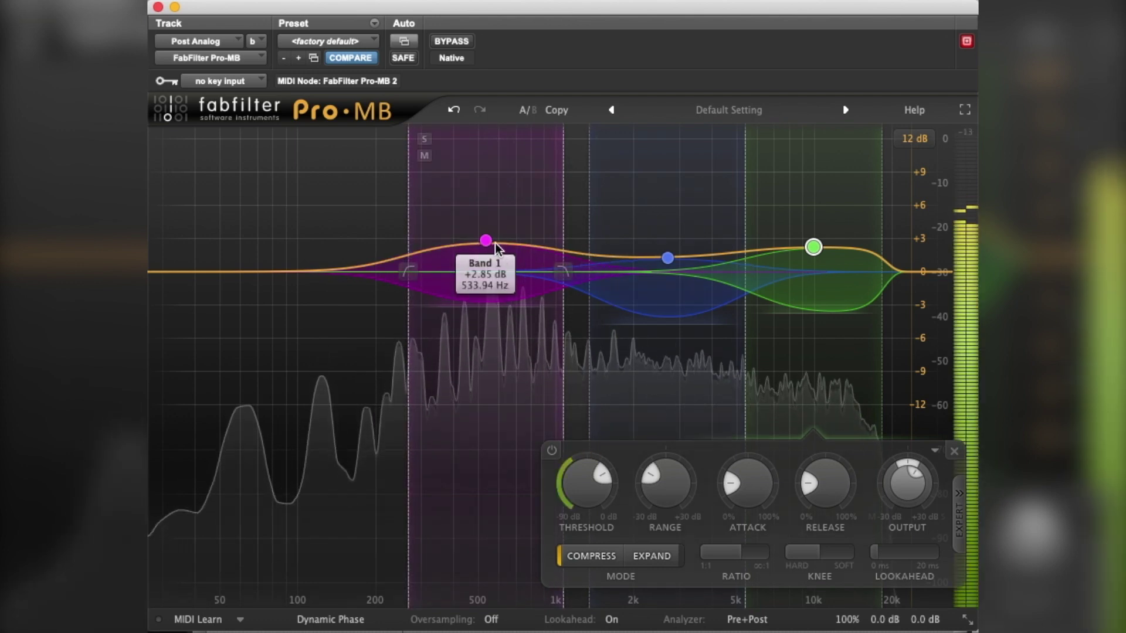
drag(493, 246, 493, 252)
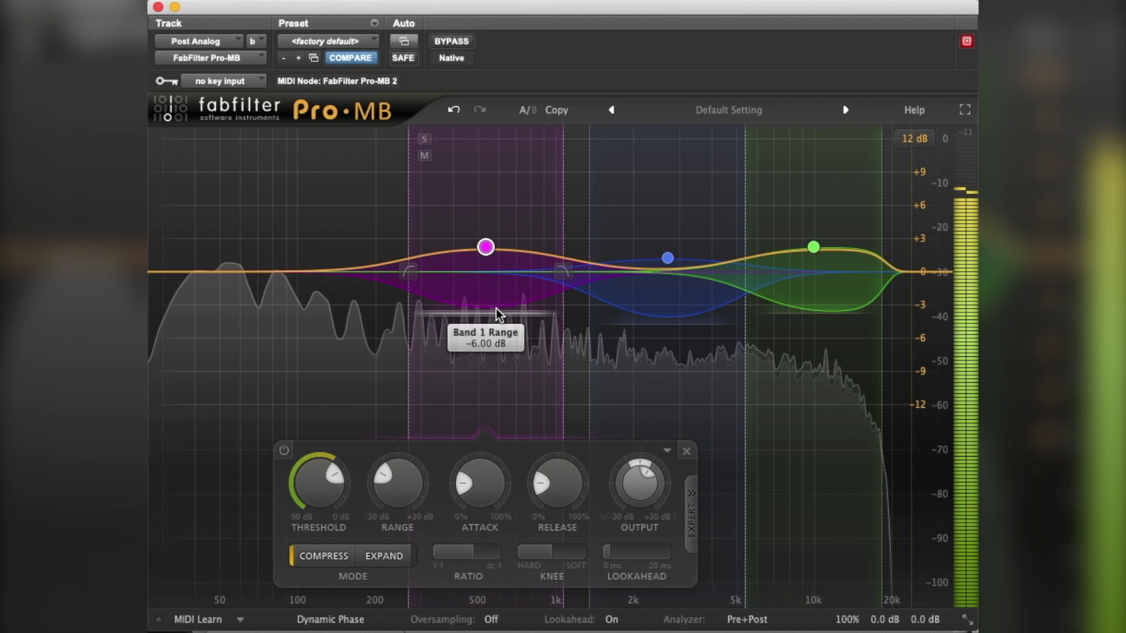
drag(480, 300, 480, 384)
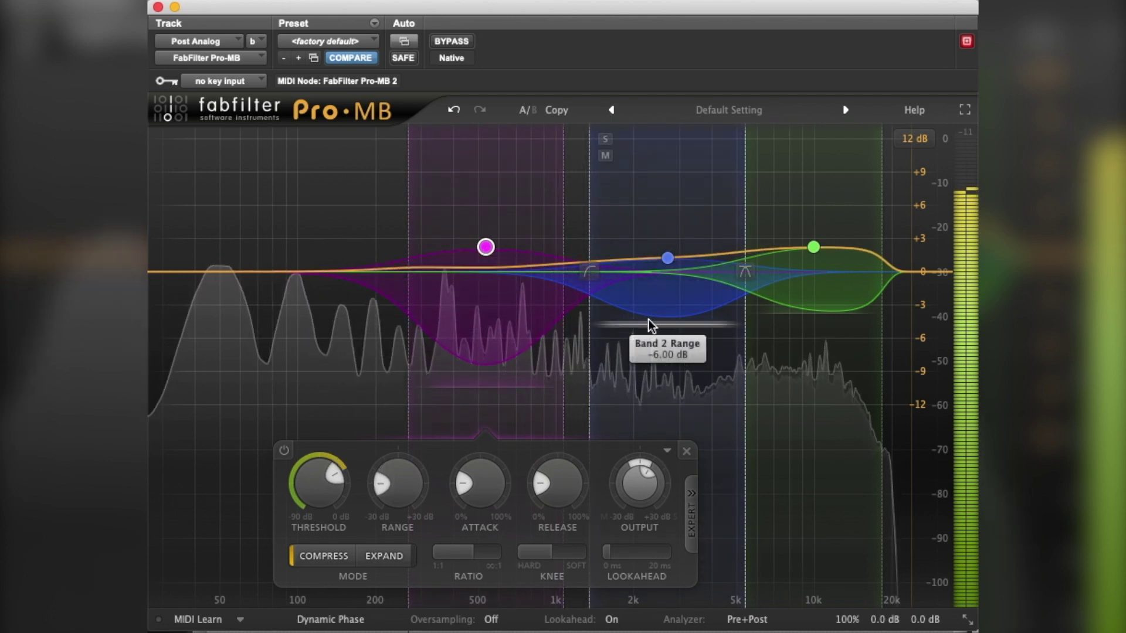
drag(649, 319, 662, 377)
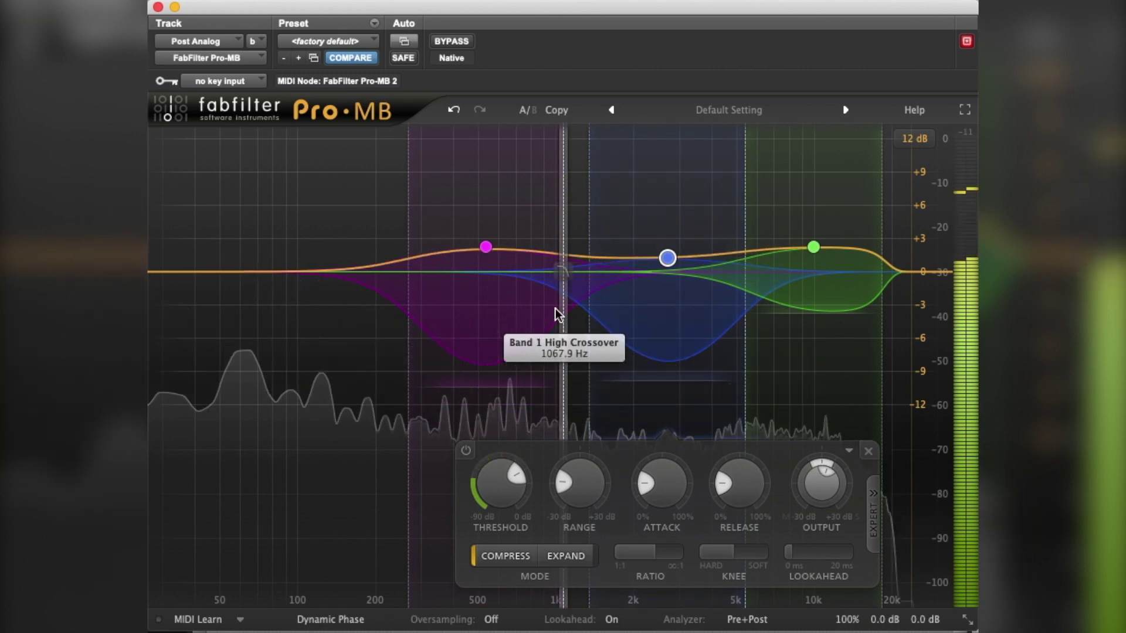
key(space)
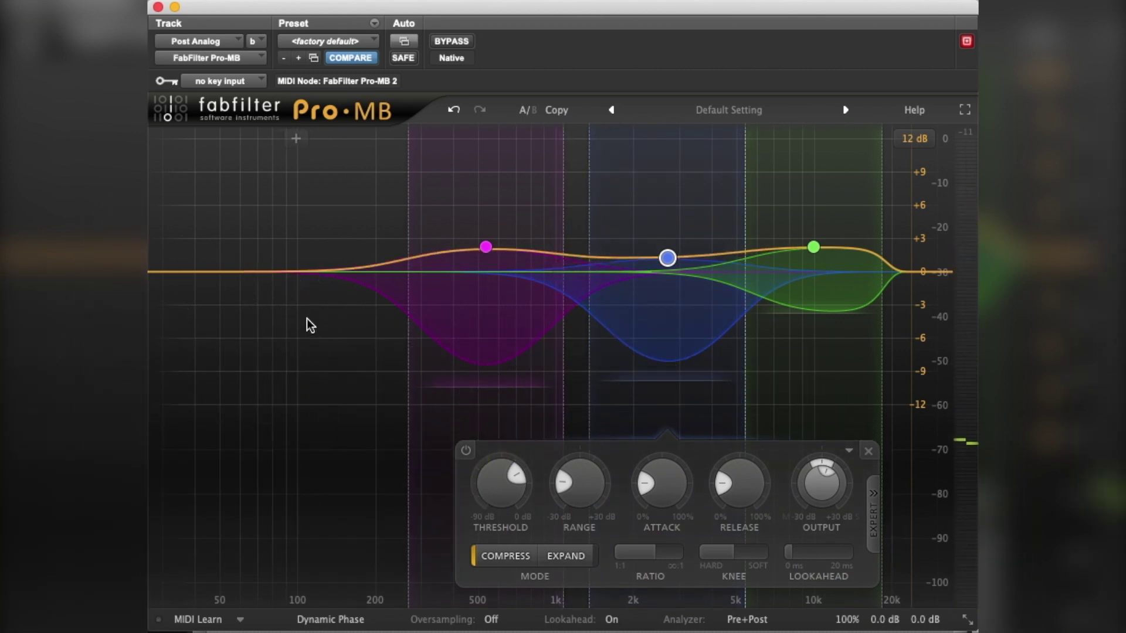
click(476, 359)
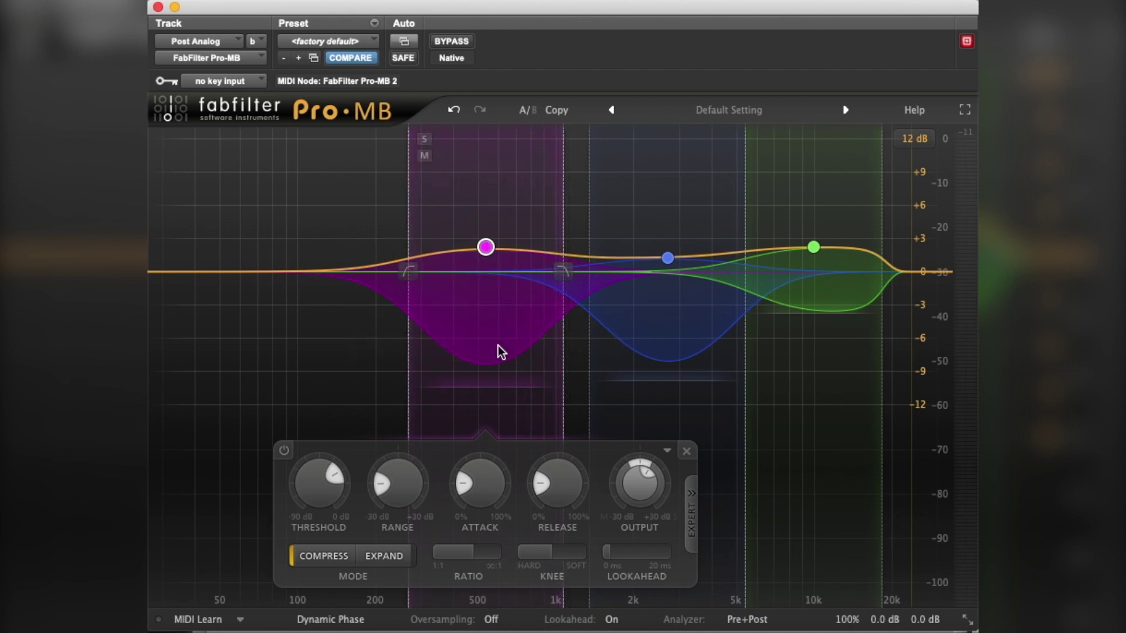
Stretch Band 1 from 200 Hz to about 1.18 kHz and nudge Band 2 slightly lower
drag(561, 273, 578, 270)
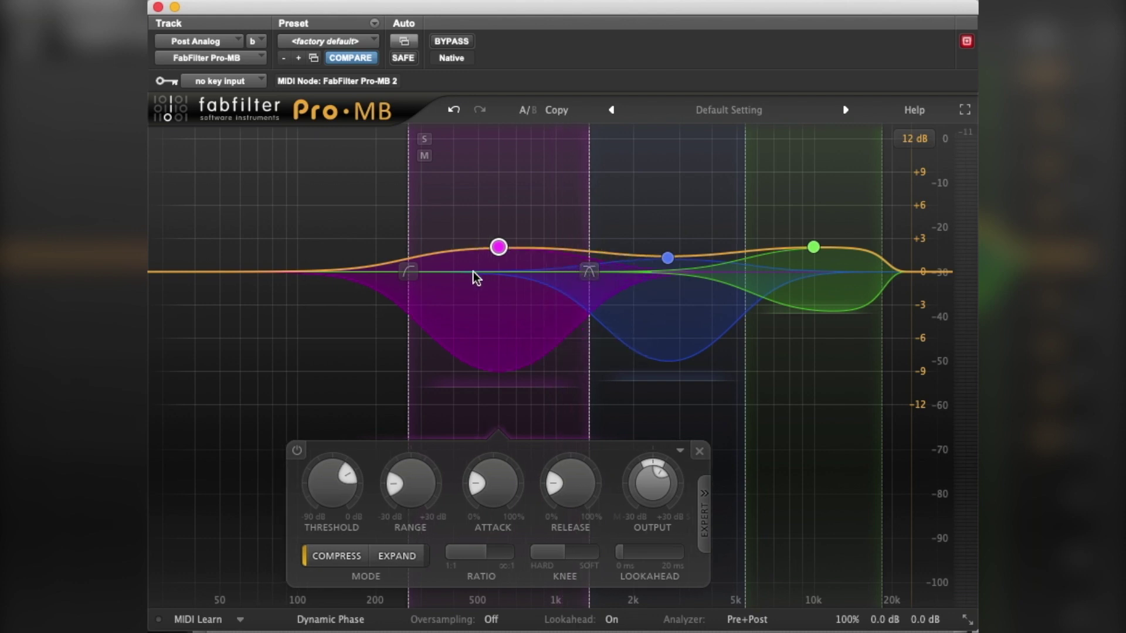
drag(410, 272, 368, 270)
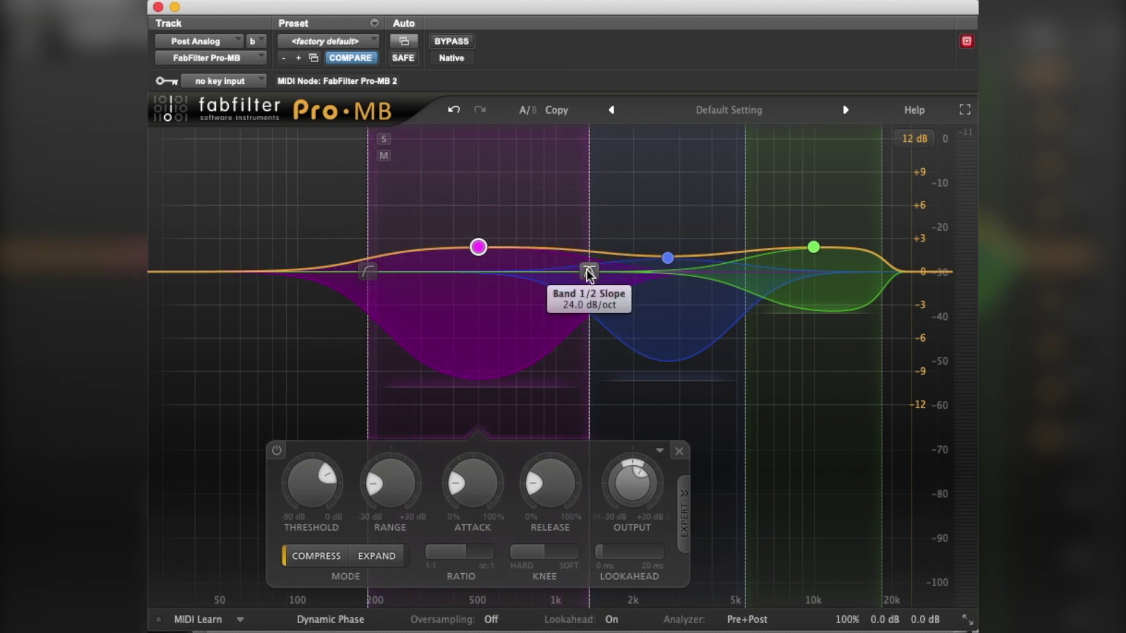
drag(586, 269, 572, 268)
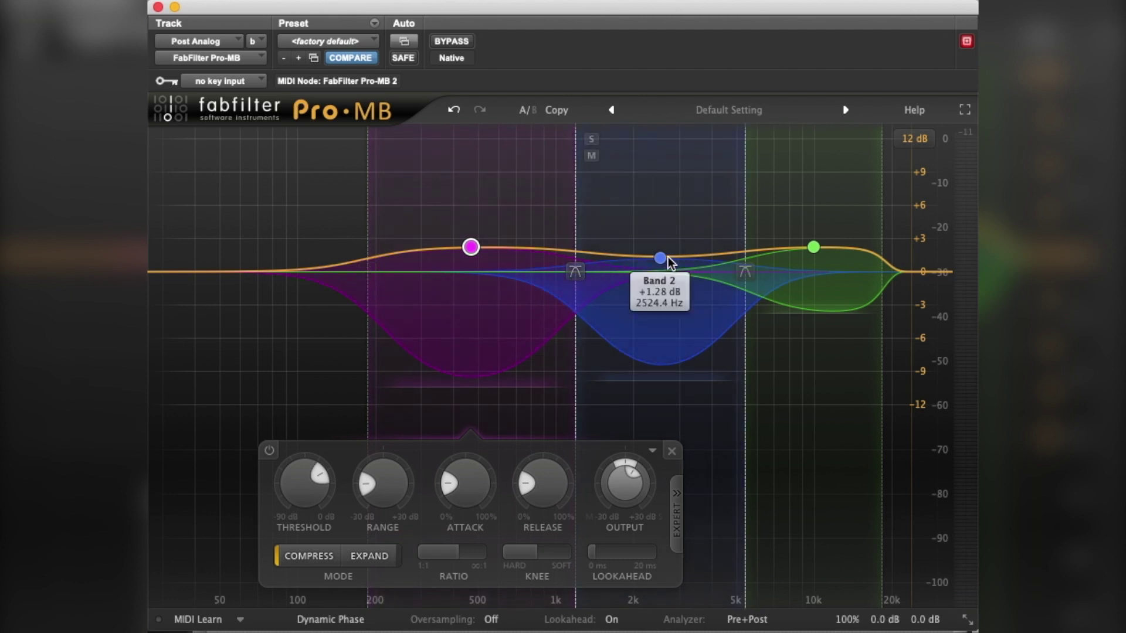
mouse_move(667, 245)
mouse_down()
mouse_move(655, 245)
mouse_move(664, 241)
mouse_up()
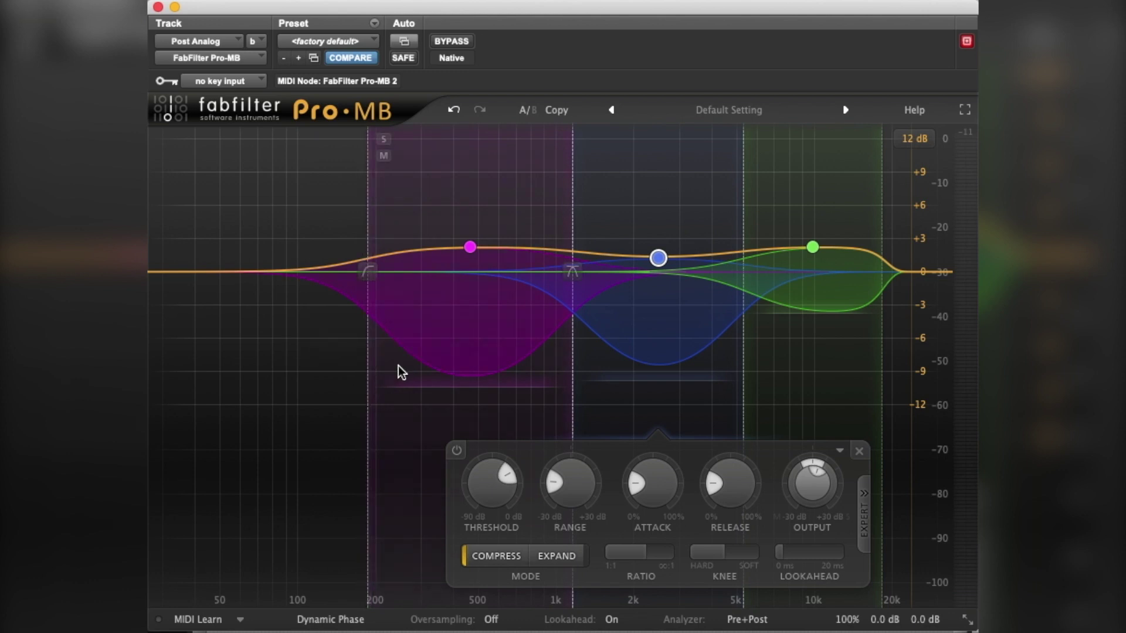
Reselect Band 1 and settle its range at -13.50 dB after trying -6.70, -8.60 and -30 dB
key(space)
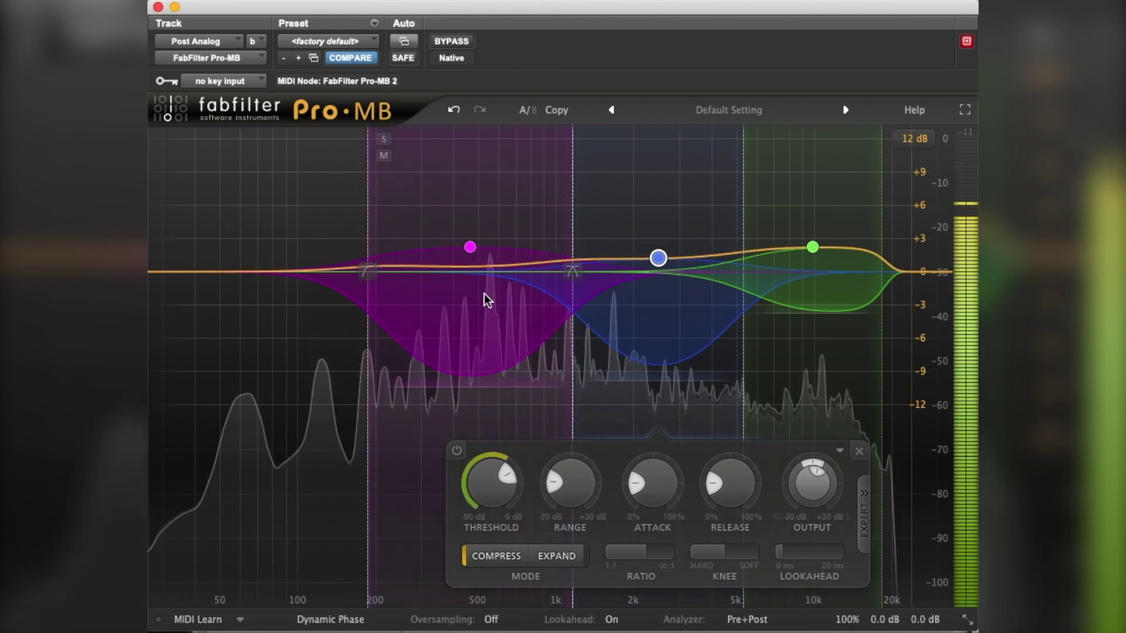
key(space)
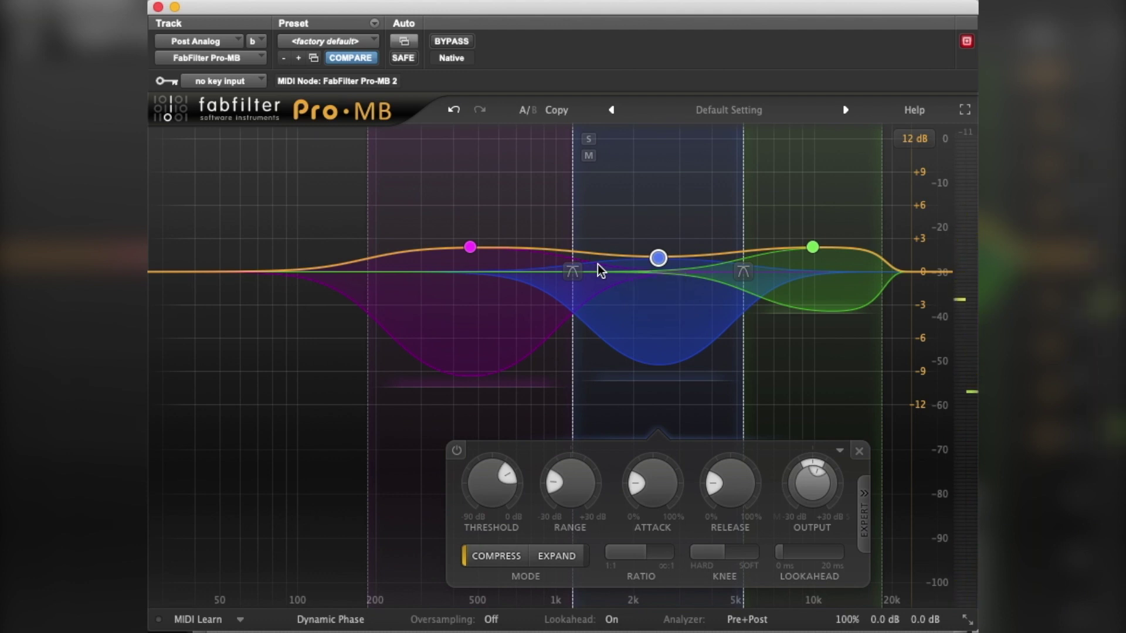
click(471, 252)
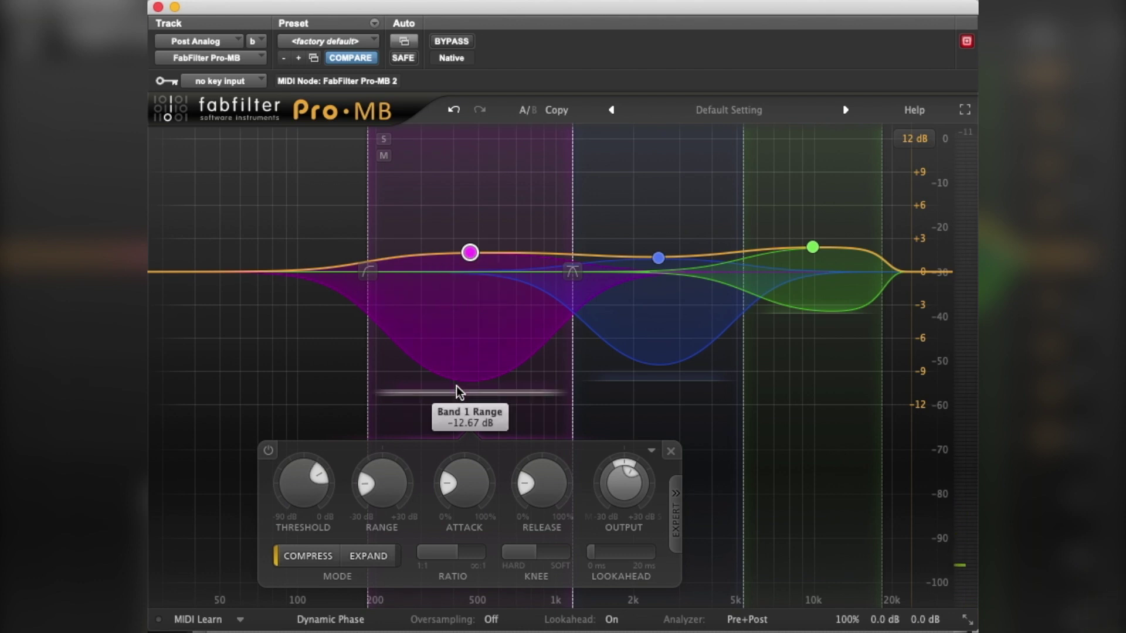
drag(457, 385, 460, 321)
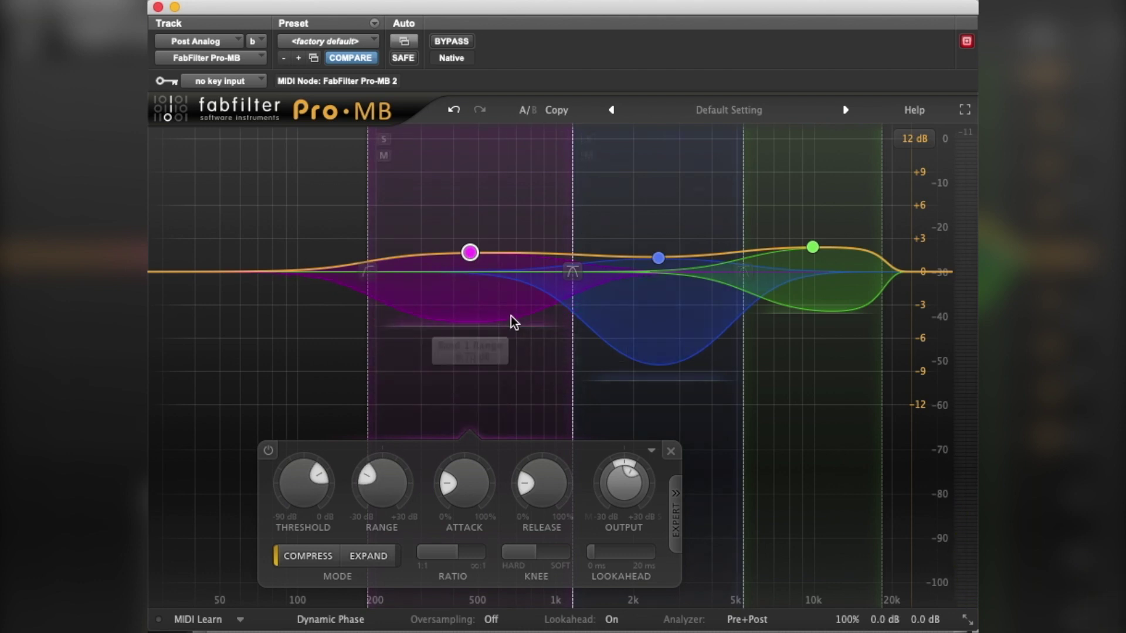
drag(473, 329, 463, 349)
mouse_move(371, 480)
mouse_down()
mouse_move(374, 444)
mouse_move(403, 415)
mouse_move(368, 530)
mouse_move(373, 470)
mouse_move(384, 472)
mouse_up()
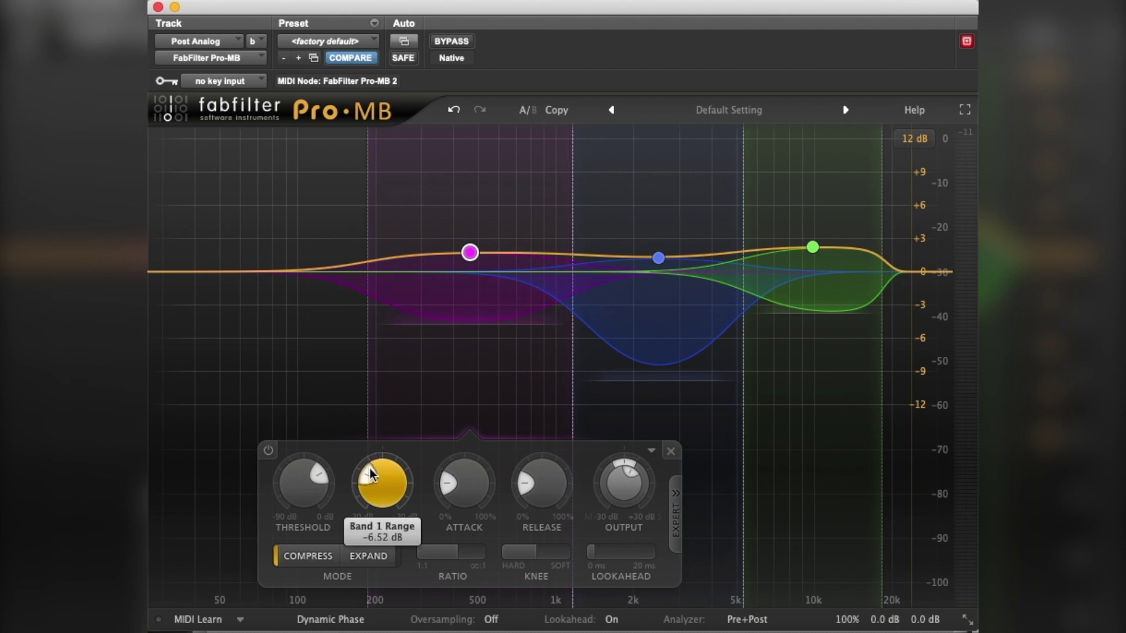
drag(472, 321, 470, 264)
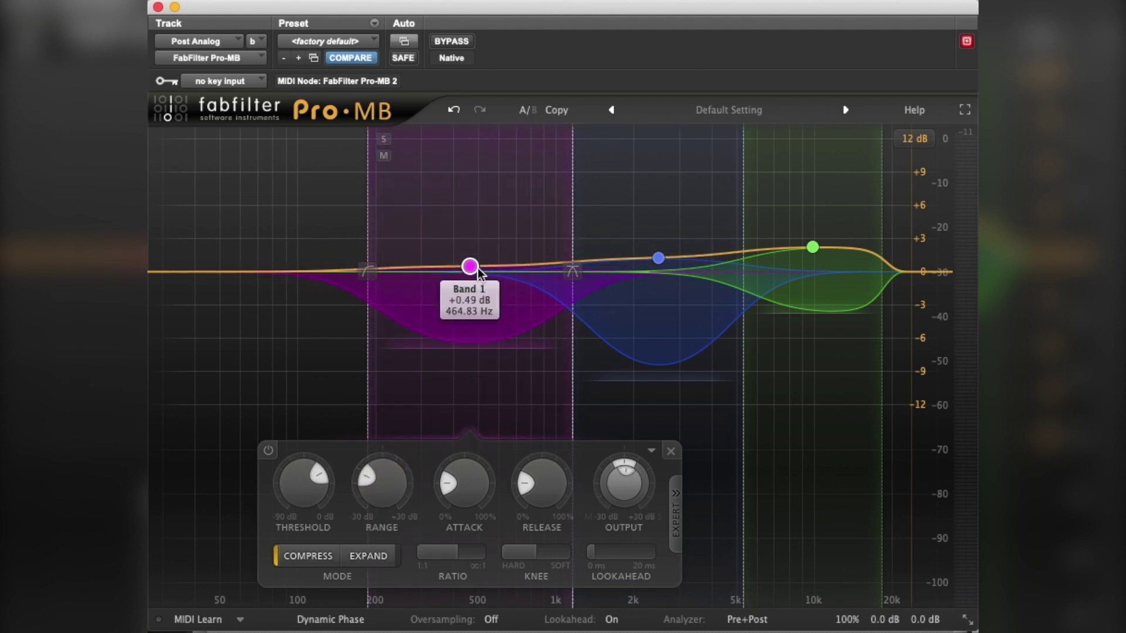
Soften the slope of Band 1's upper crossover at the Band 1/2 handle
scroll(469, 265, down, 1)
scroll(470, 264, up, 1)
scroll(470, 264, down, 2)
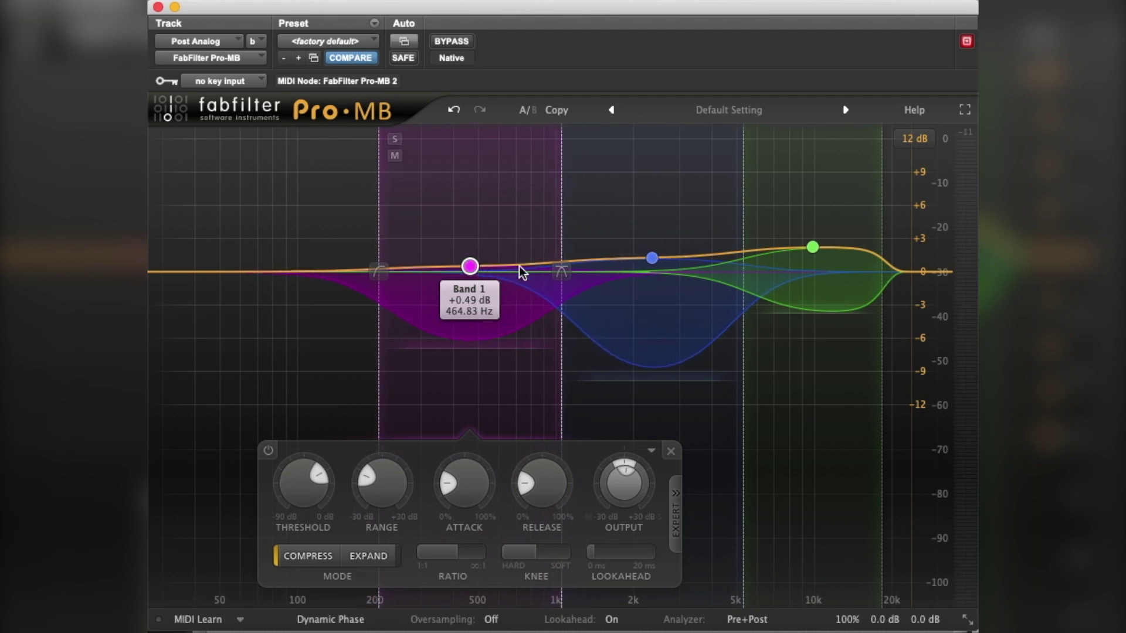
scroll(562, 271, up, 3)
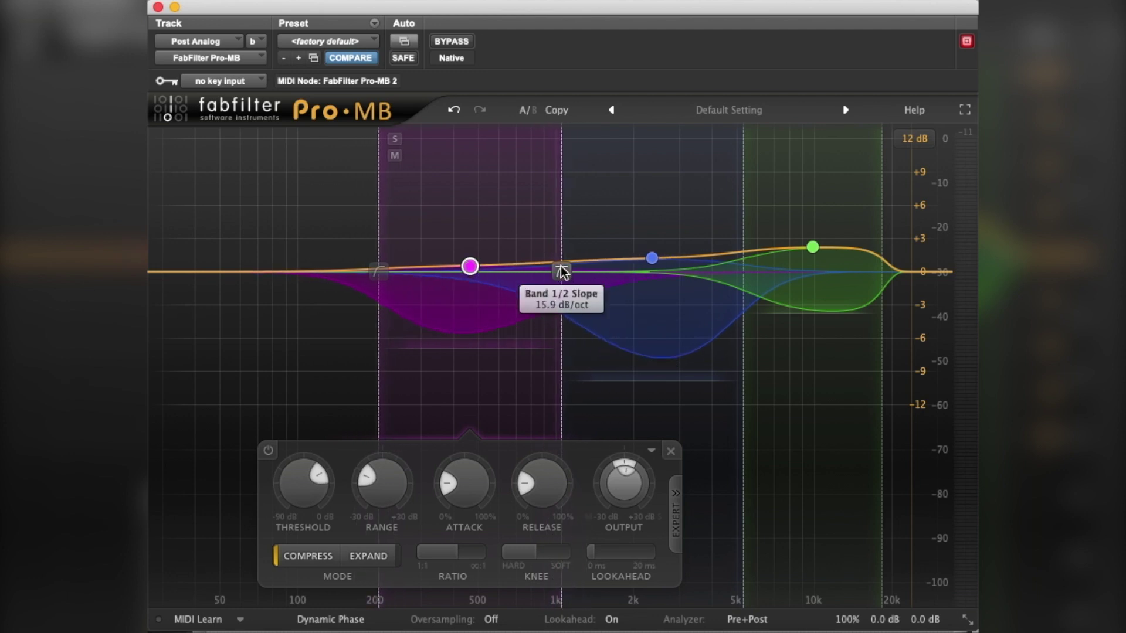
scroll(562, 272, up, 1)
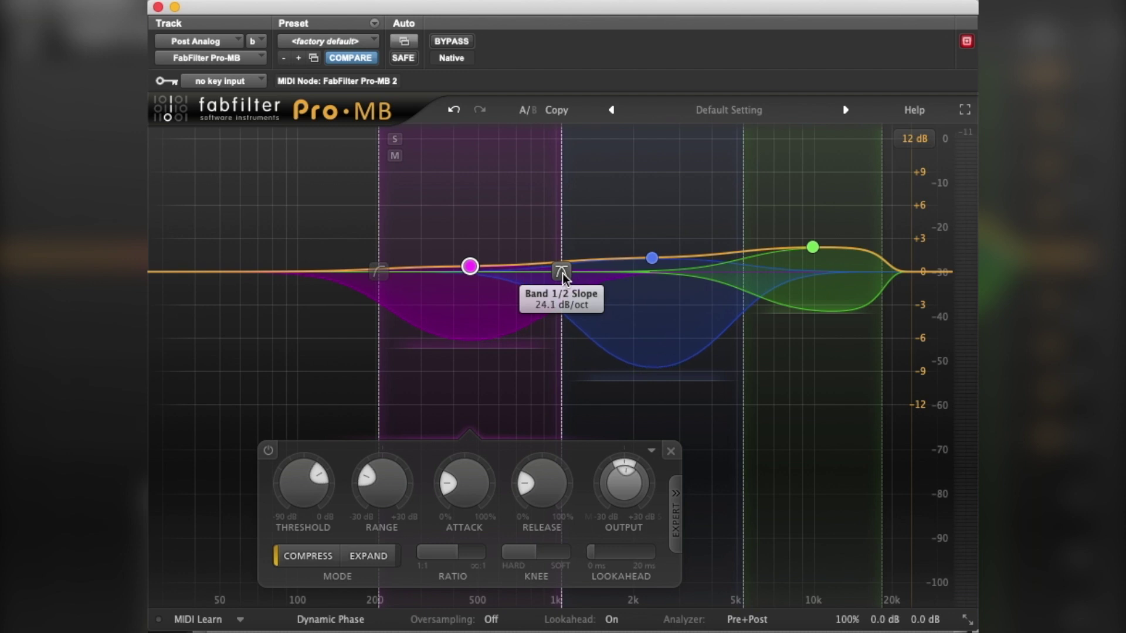
scroll(562, 274, down, 6)
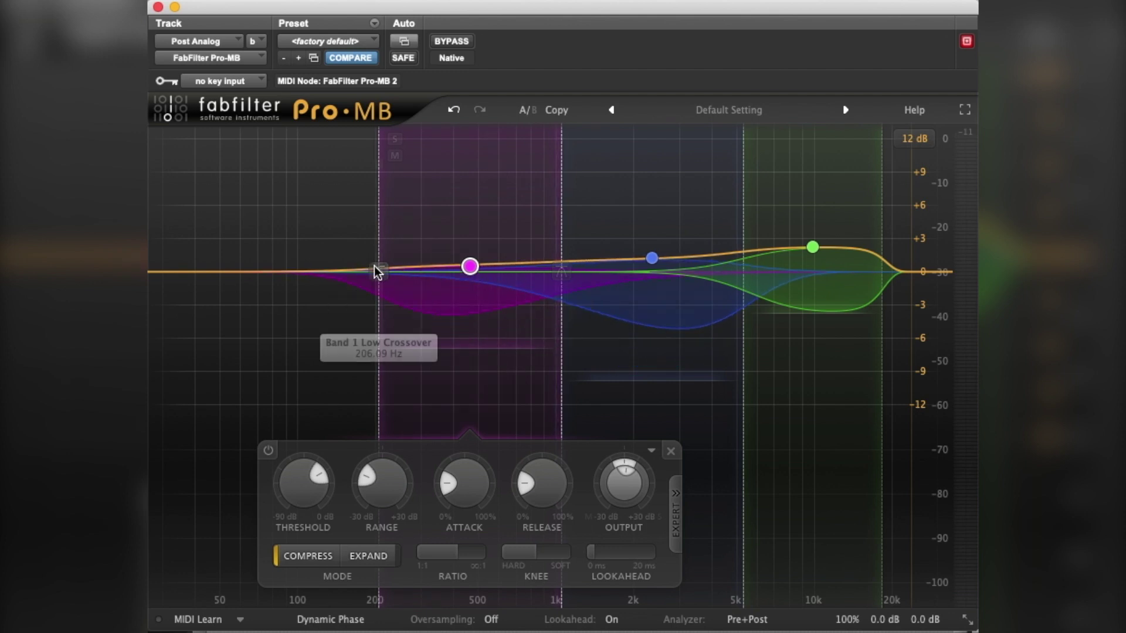
Move Band 1's low crossover to 182.07 Hz and lower its threshold toward -35 dB
mouse_move(377, 269)
mouse_down()
mouse_move(315, 272)
mouse_move(364, 274)
mouse_up()
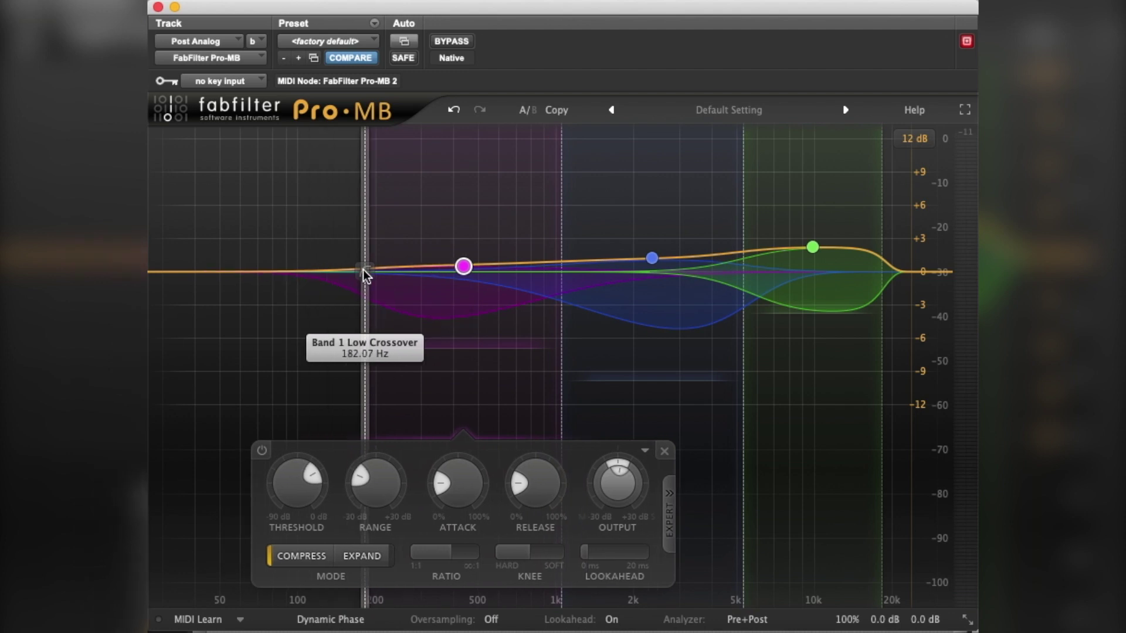
drag(363, 270, 363, 269)
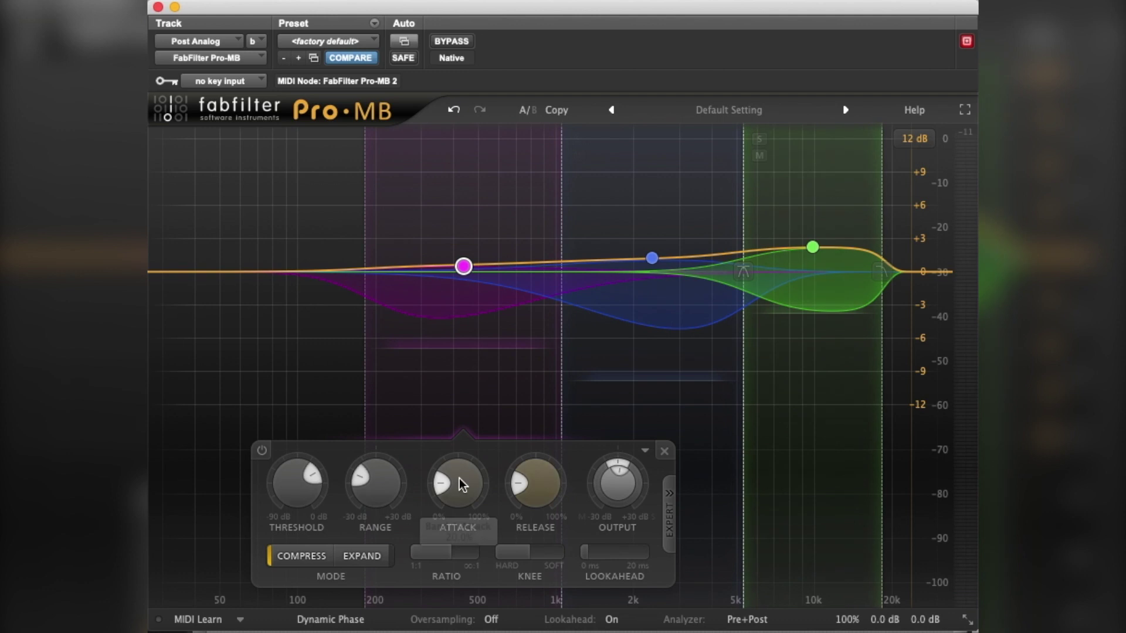
drag(311, 528, 292, 480)
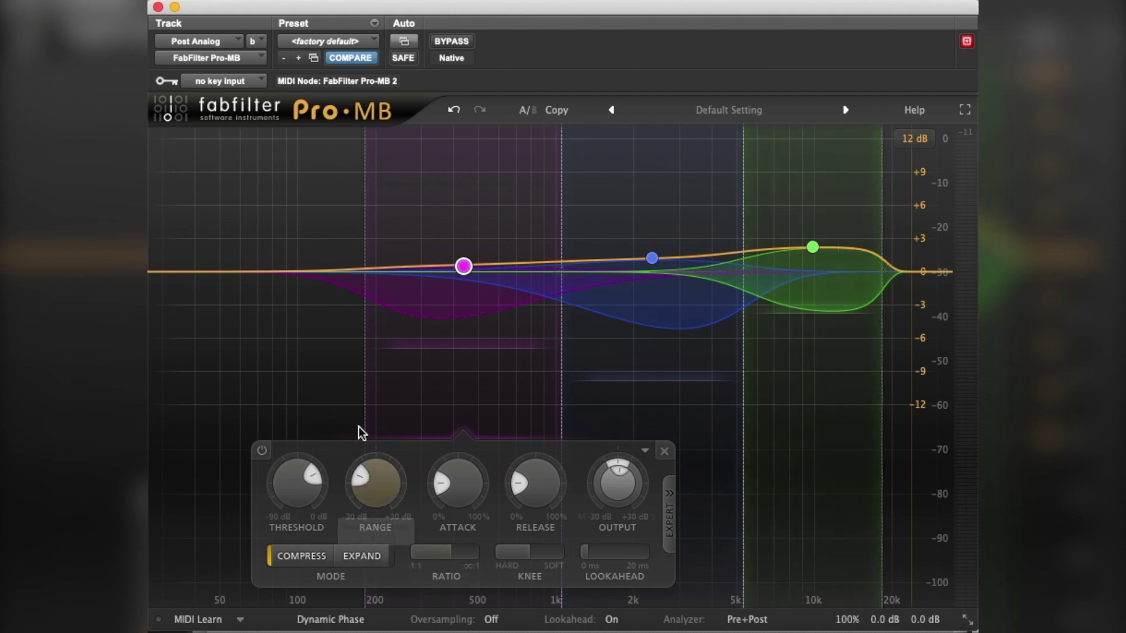
Switch the display scale to 3 dB after testing Band 1 ranges of -6.16 and -7.95 dB
mouse_move(503, 402)
drag(368, 483, 371, 475)
drag(453, 340, 449, 435)
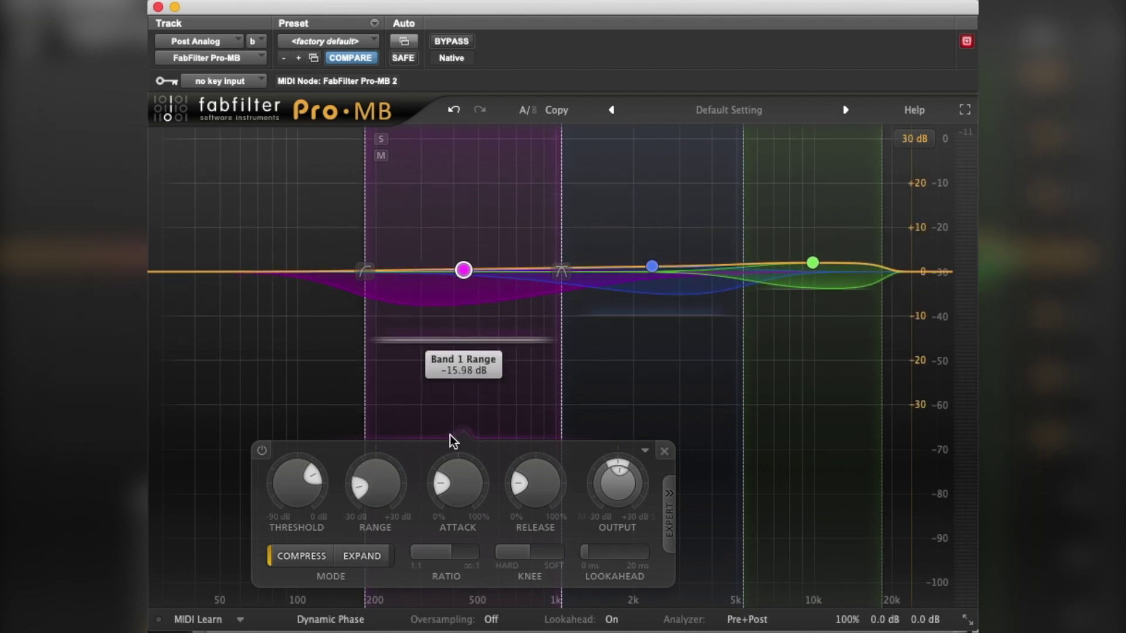
click(913, 138)
click(913, 162)
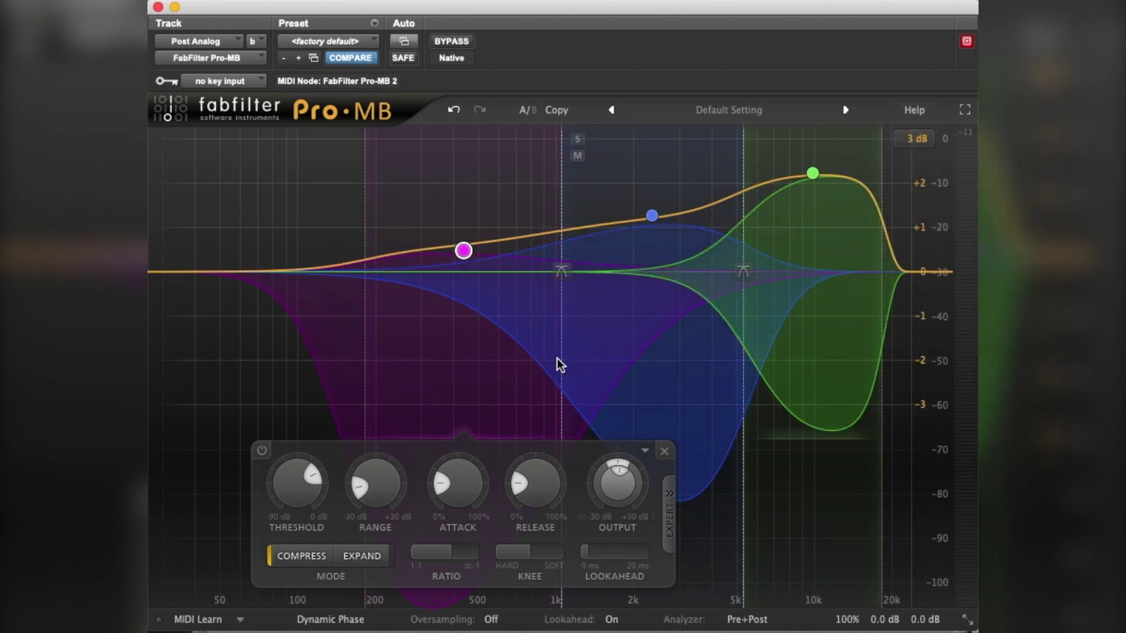
Bring Band 1's range up to -1.68 dB for only a light cut
drag(360, 493, 360, 453)
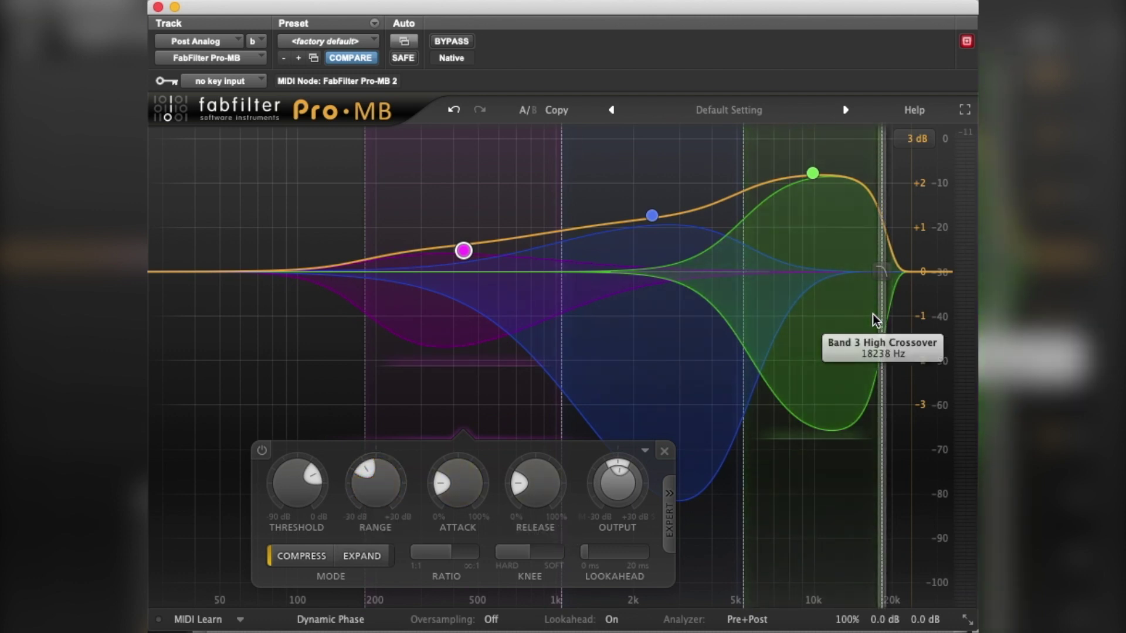
drag(463, 368, 463, 347)
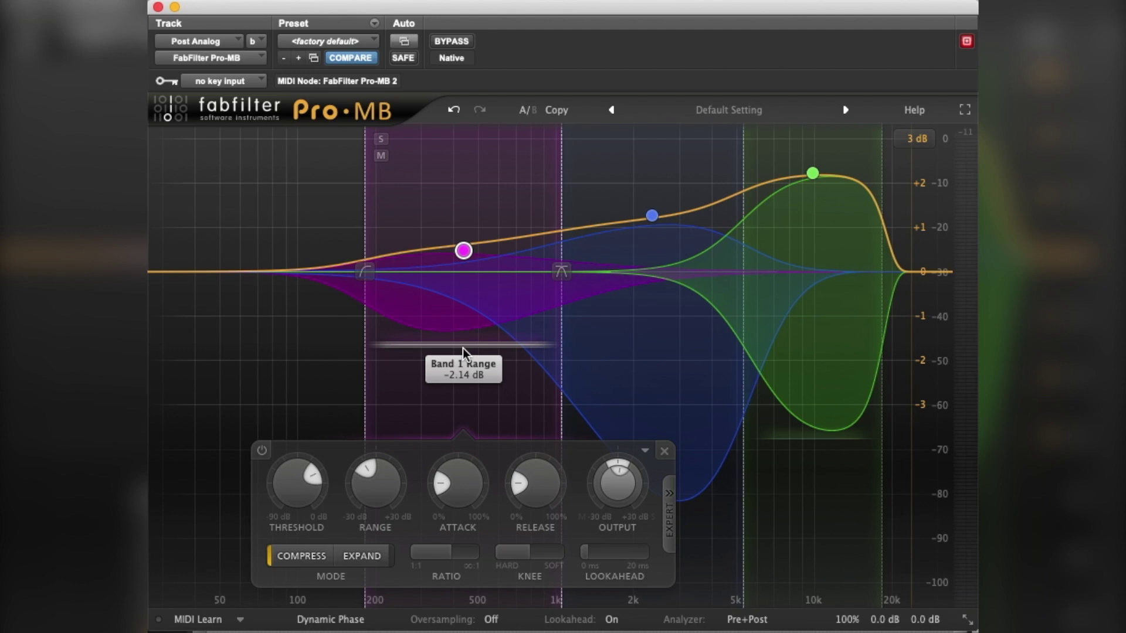
drag(462, 344, 460, 313)
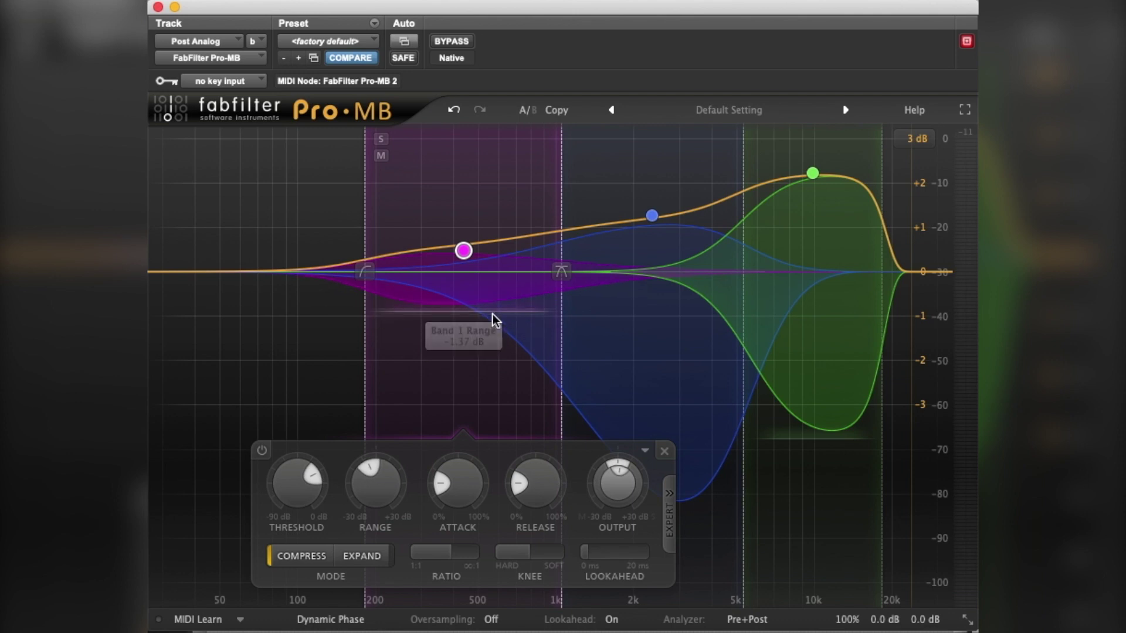
drag(459, 312, 459, 326)
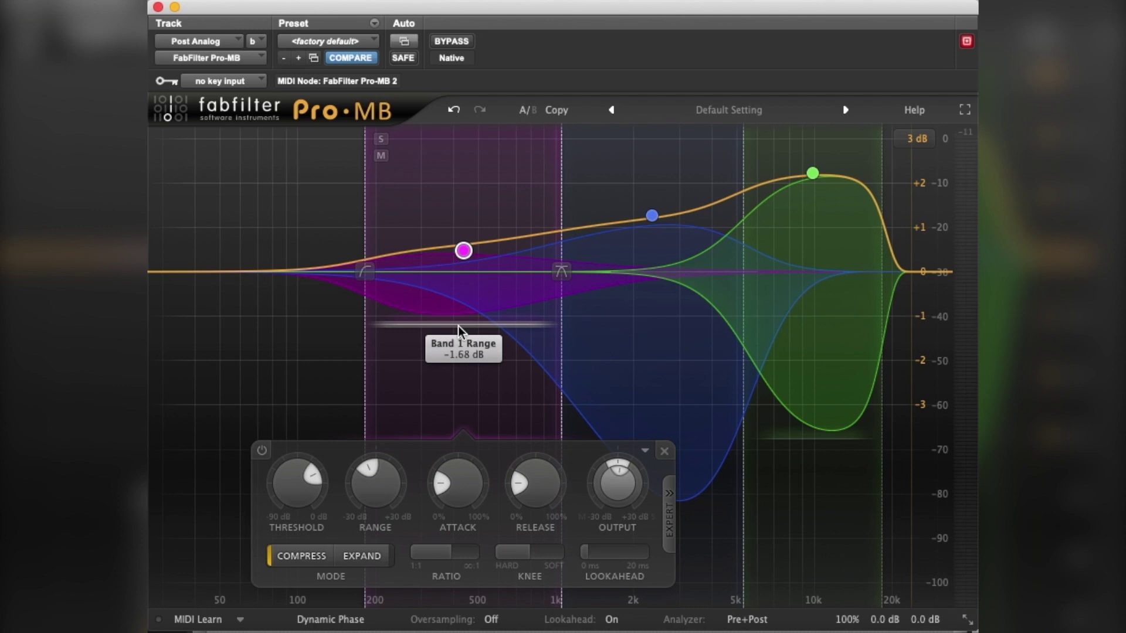
Make Band 2's dip shallower, give Band 3 a -2.89 dB range, and move their crossover to about 4.3 kHz
click(663, 384)
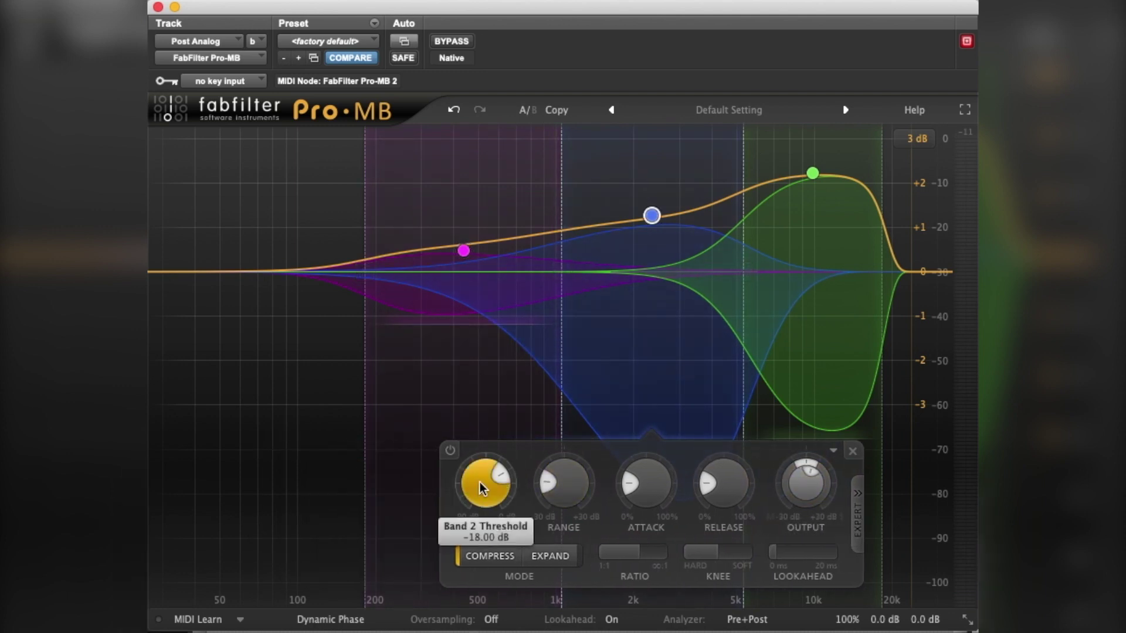
drag(558, 477, 554, 452)
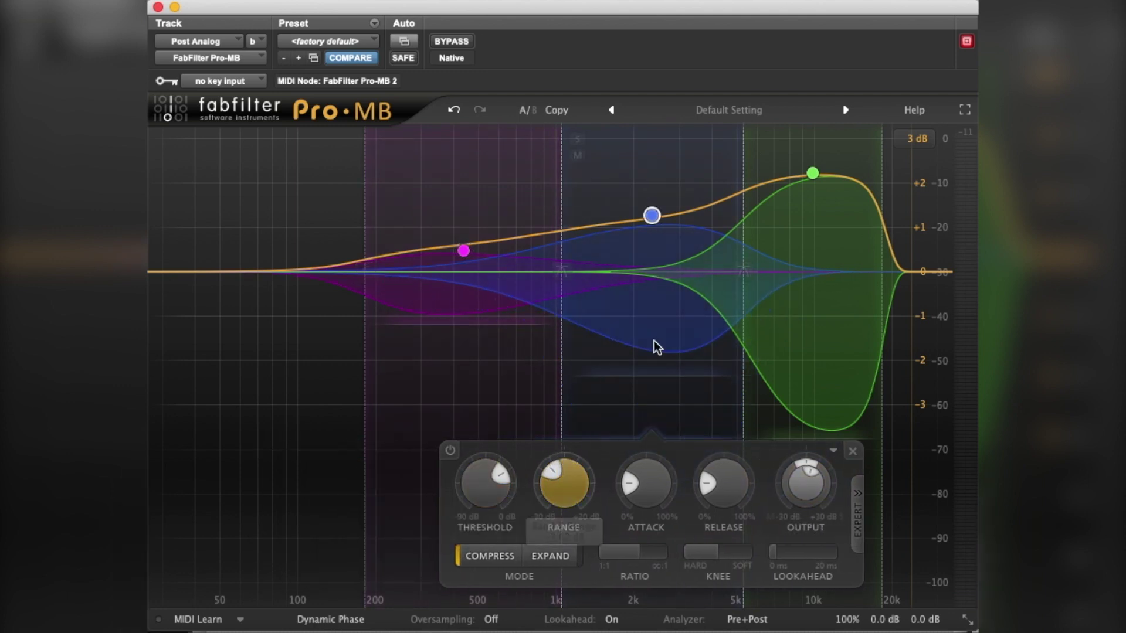
click(840, 357)
mouse_move(636, 489)
mouse_down()
mouse_move(649, 473)
mouse_move(649, 492)
mouse_up()
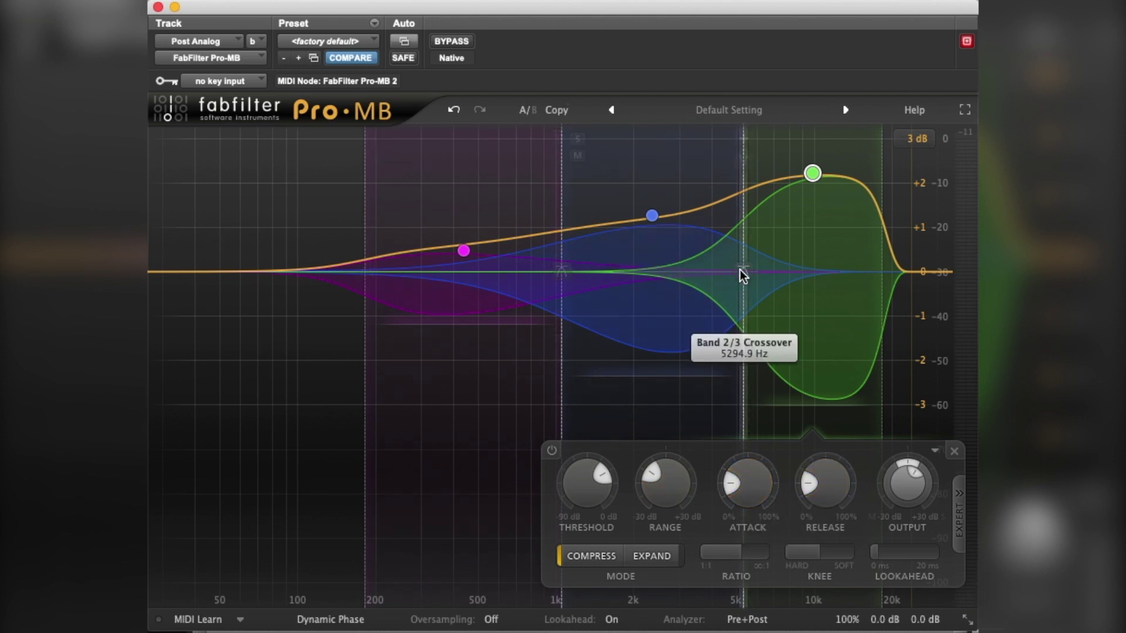
drag(742, 271, 717, 270)
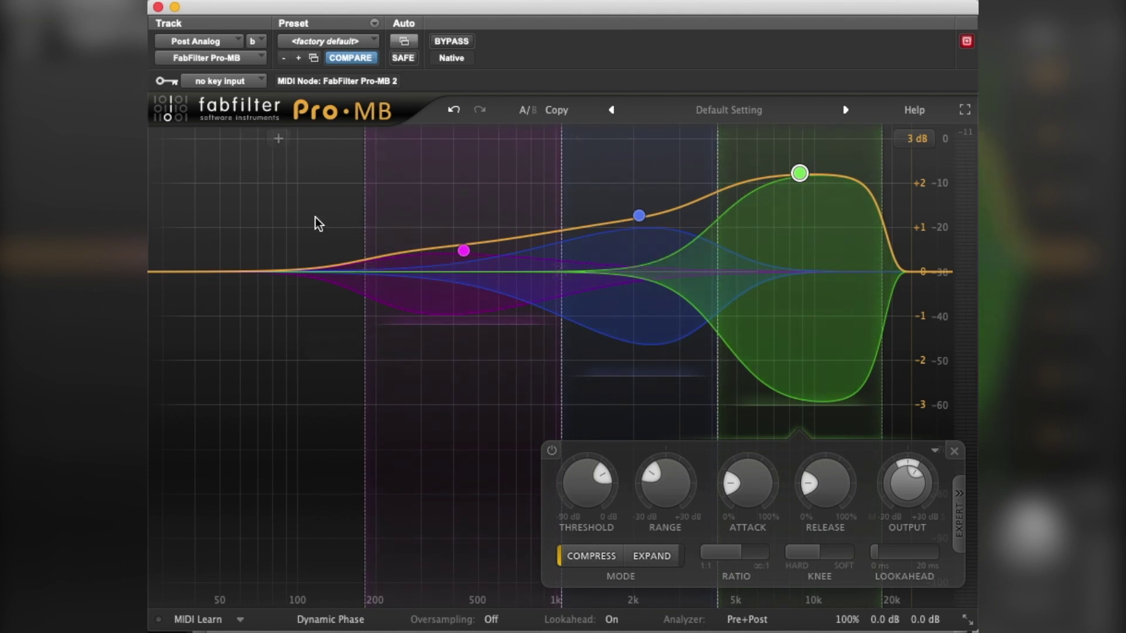
Load the 'Basic 4-band punch and balance 01 bM' preset, then revert to Default Setting
click(740, 111)
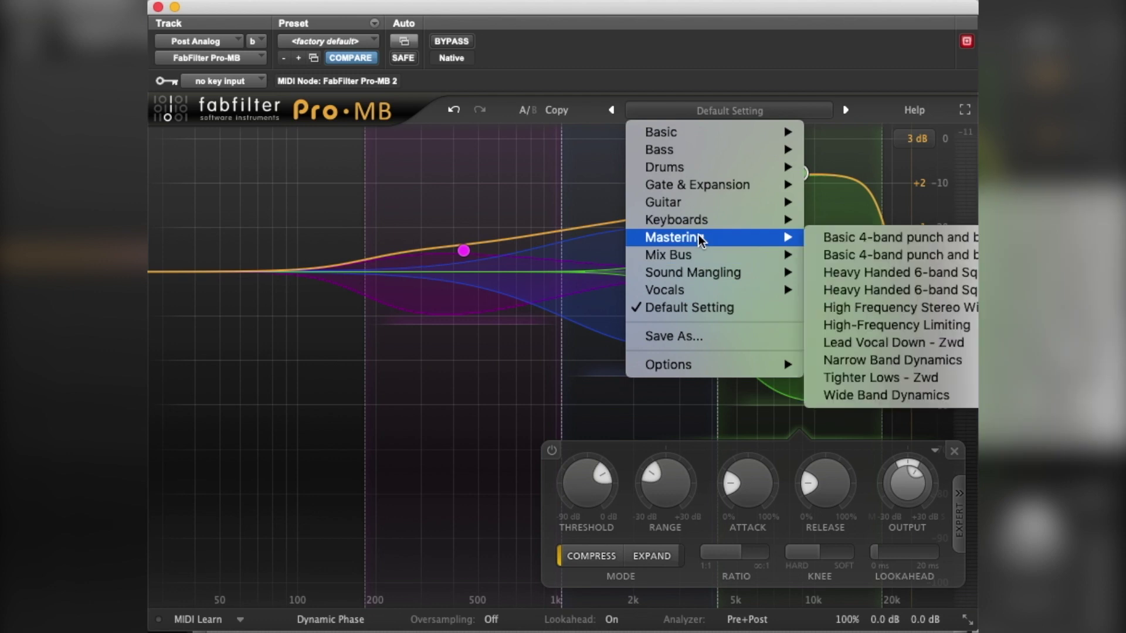
click(845, 239)
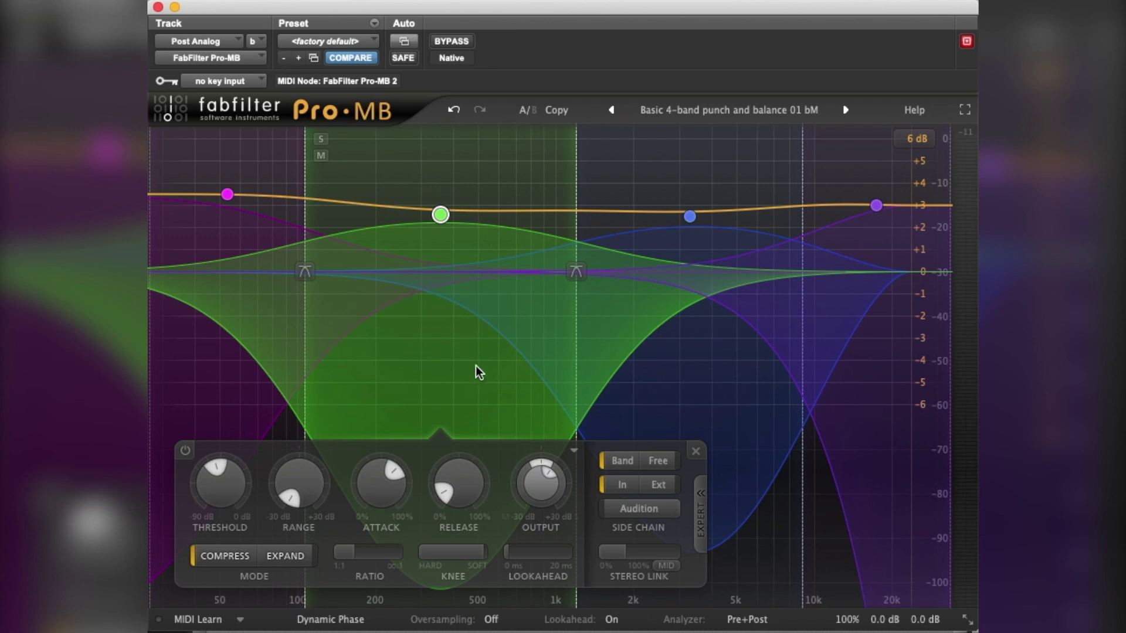
mouse_move(437, 217)
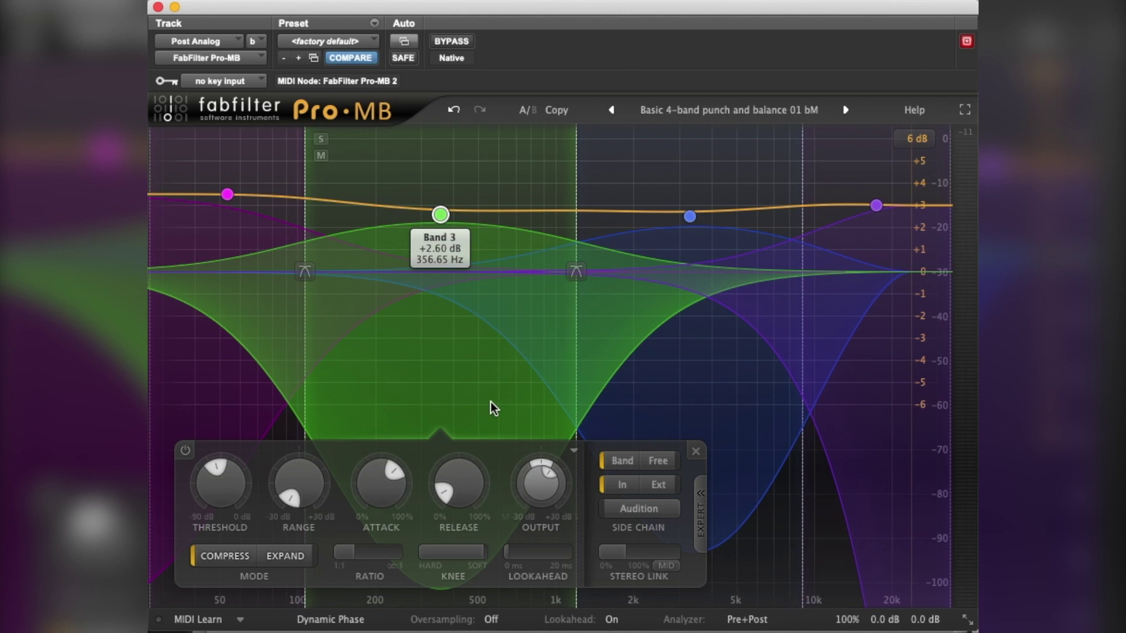
click(701, 112)
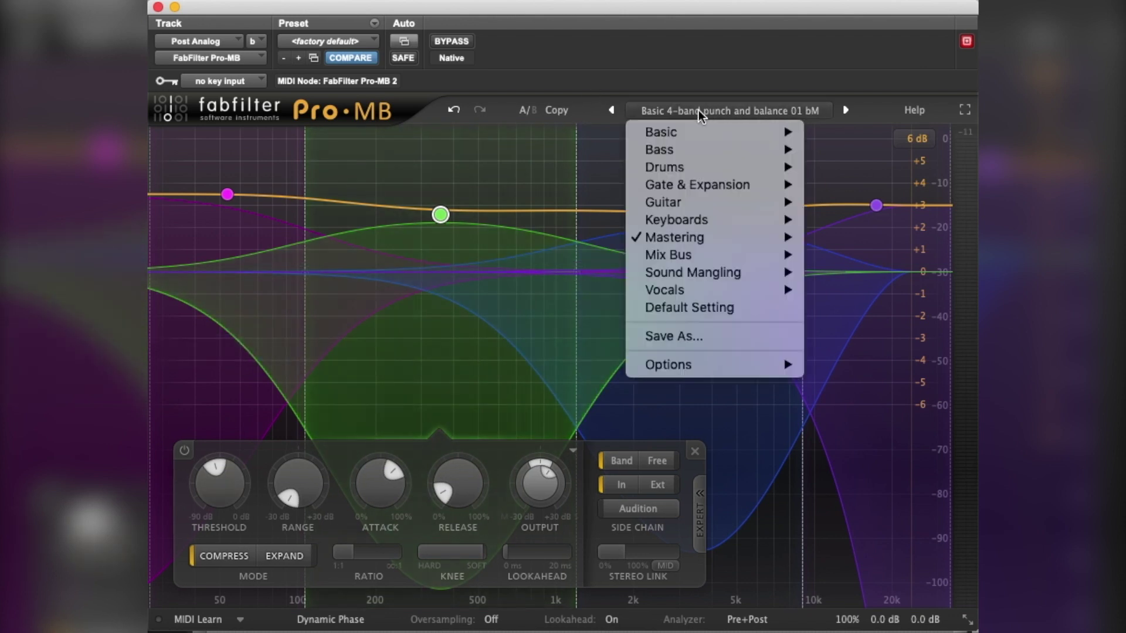
click(690, 310)
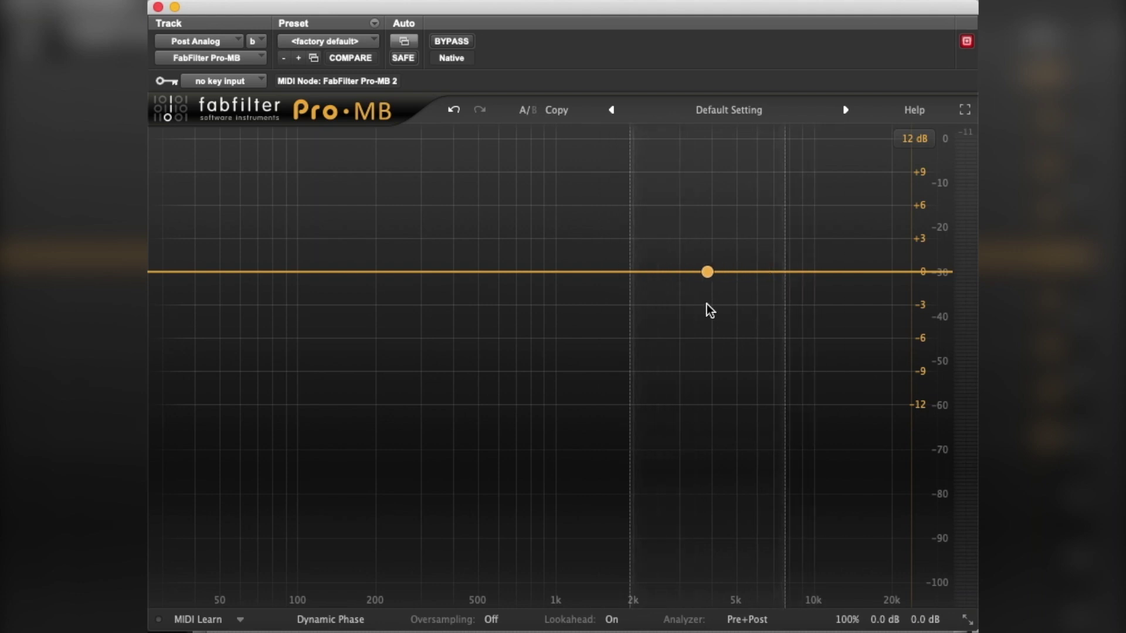
Create a new magenta band in the upper mids with a -3.11 dB dip and a slightly lower upper edge
click(705, 305)
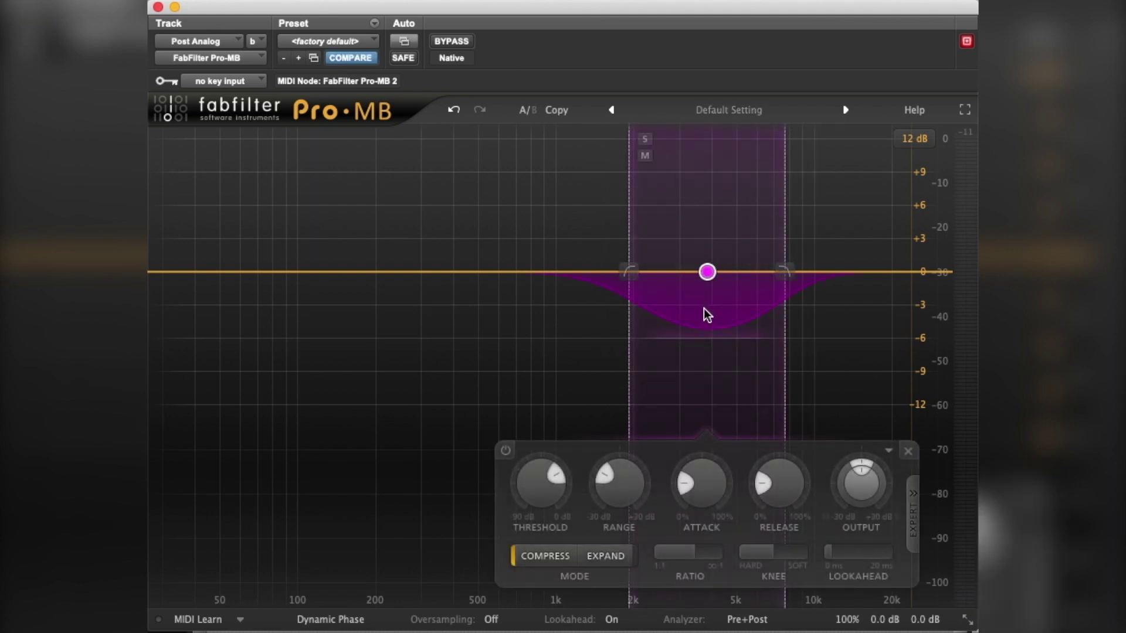
drag(703, 309, 697, 274)
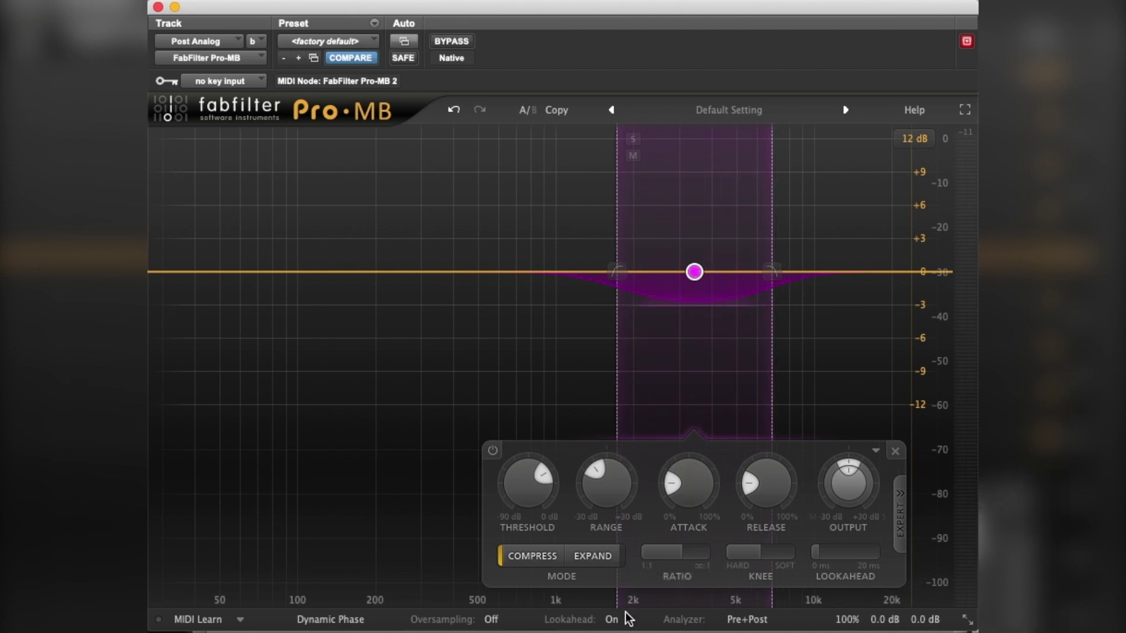
drag(774, 272, 764, 272)
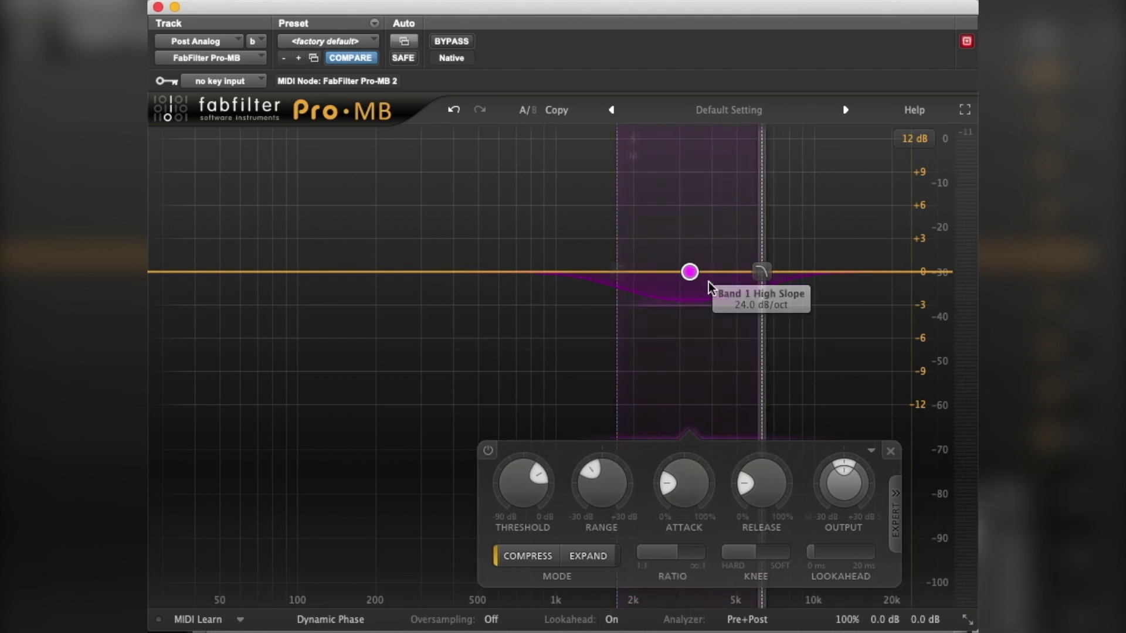
Set the display range to 3 dB, extend the magenta band to 30 kHz, and make its range about -0.7 dB
click(904, 138)
click(916, 157)
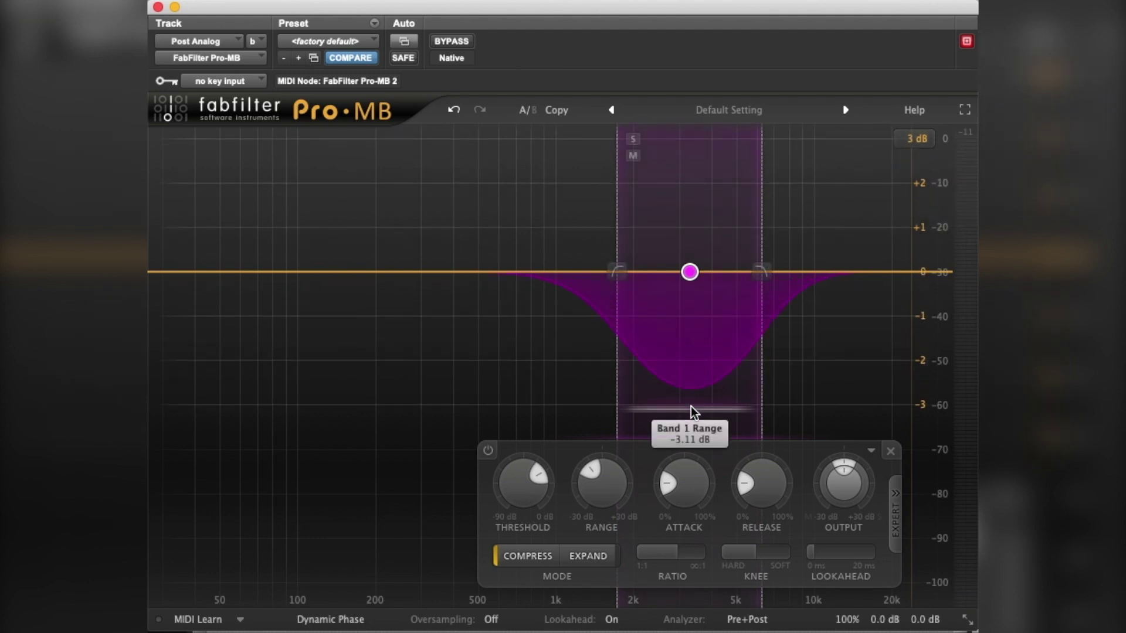
drag(691, 407, 698, 319)
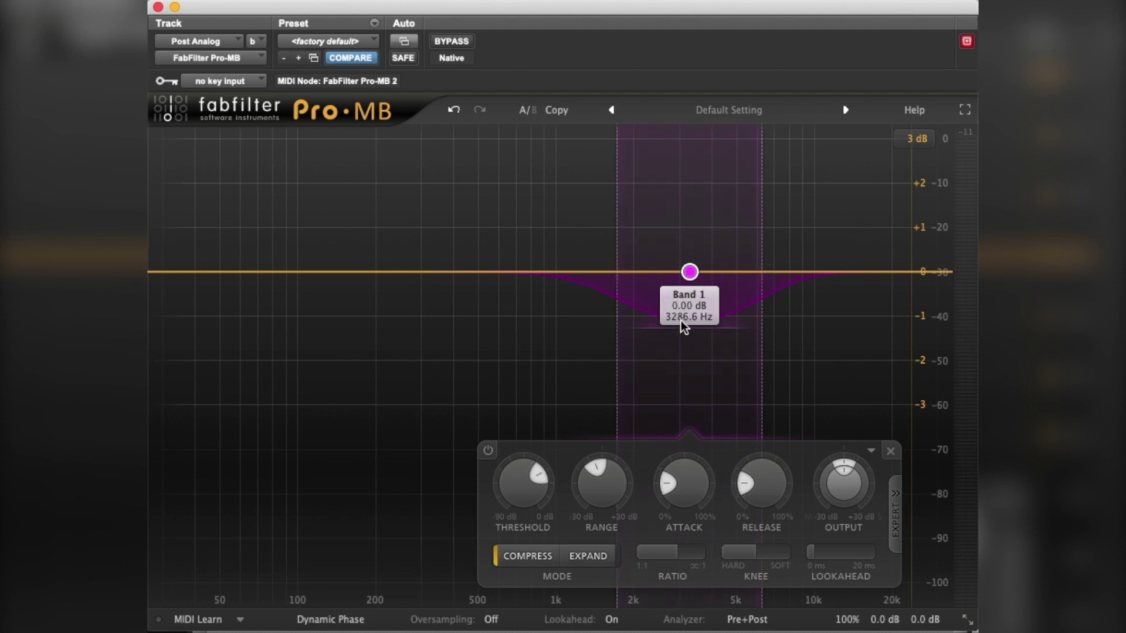
drag(761, 273, 950, 273)
drag(744, 323, 770, 259)
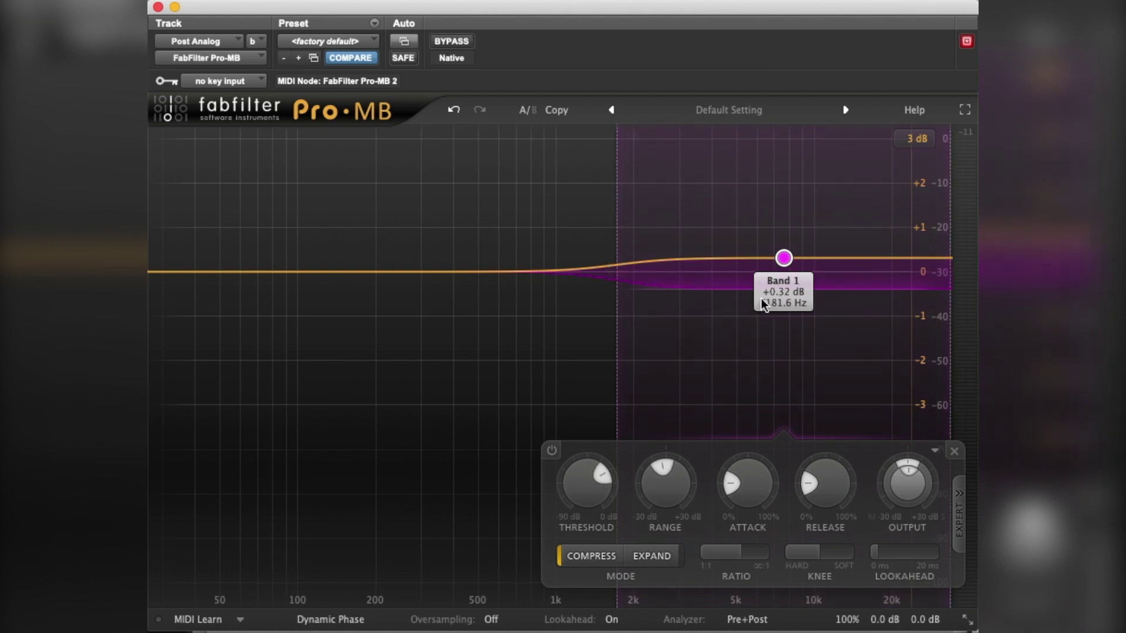
Start playback, boost the magenta band about +1 dB, lower its threshold, and raise its lower edge to ~3 kHz
key(space)
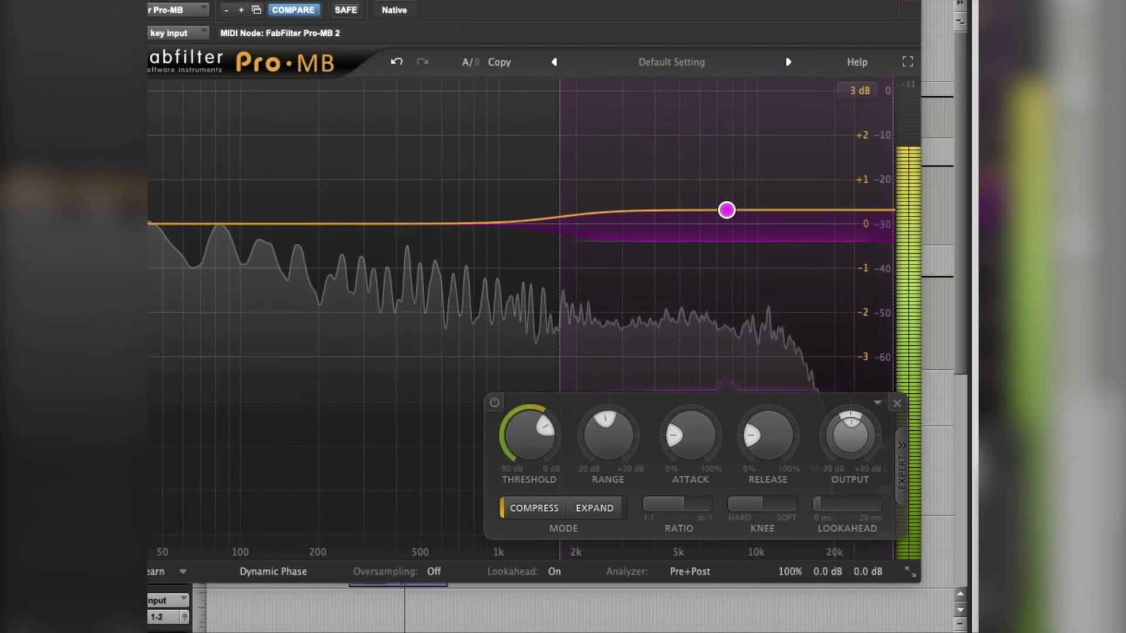
drag(729, 225, 679, 285)
drag(535, 439, 519, 491)
drag(565, 238, 634, 242)
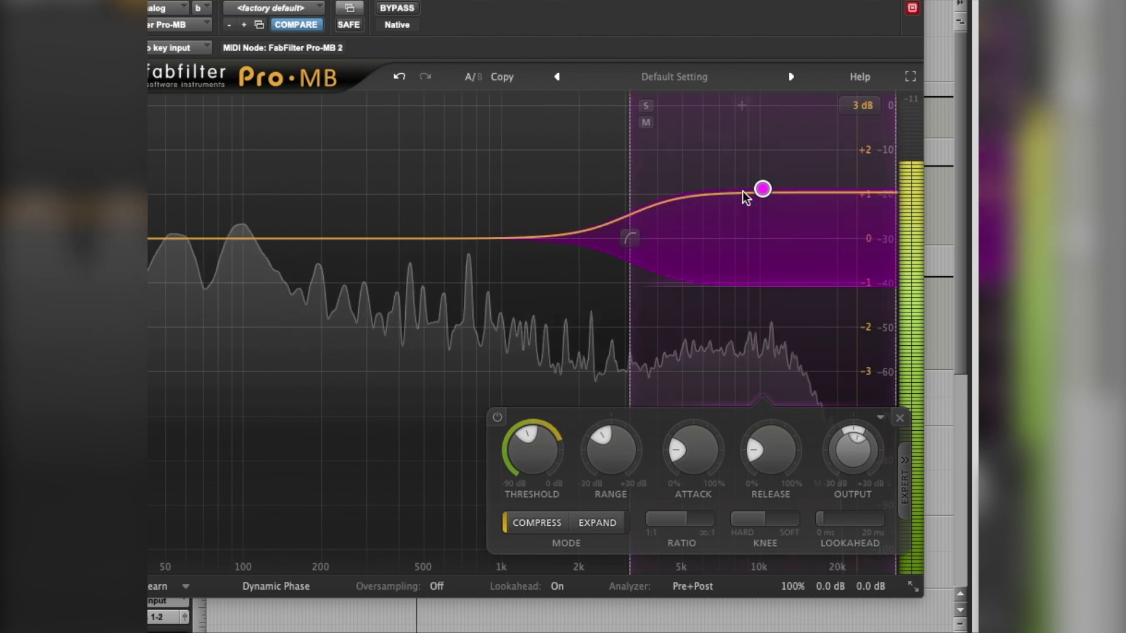
Fine-tune the magenta band's range around -1.57 dB and soften its low slope to about 6 dB/oct
mouse_move(762, 197)
drag(762, 197, 763, 221)
drag(766, 325, 765, 272)
mouse_move(630, 239)
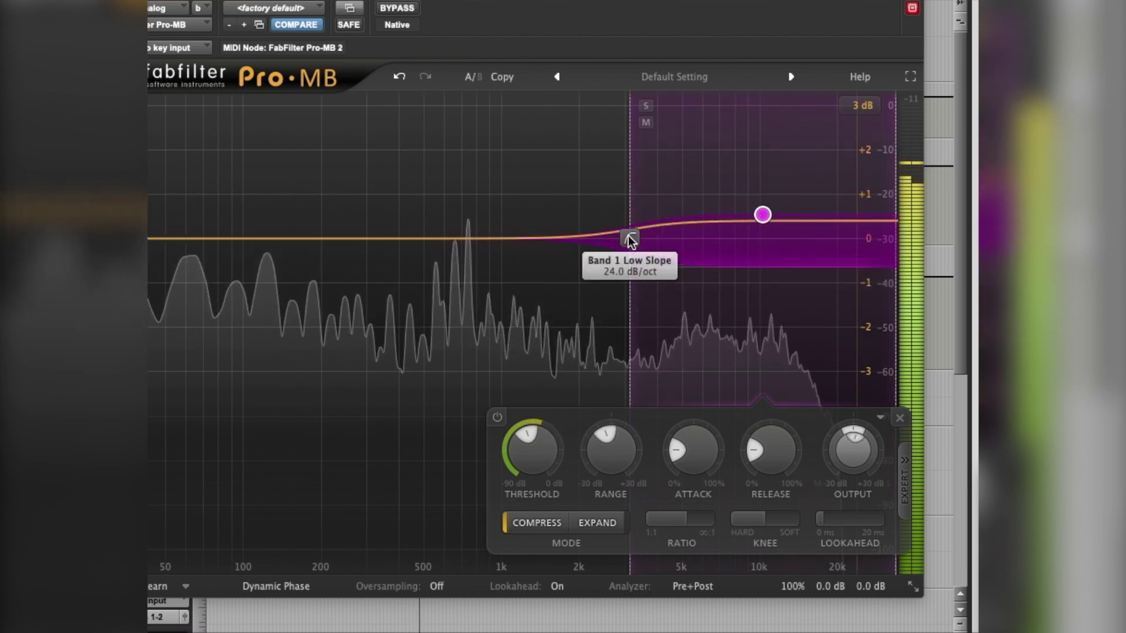
scroll(630, 239, down, 5)
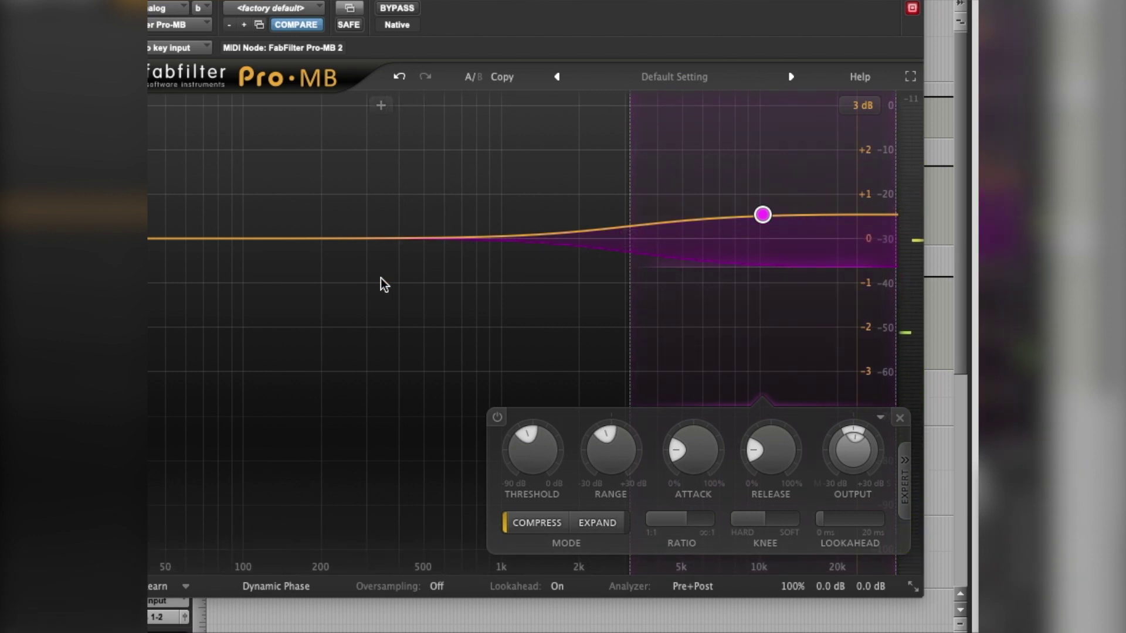
mouse_move(381, 0)
mouse_down()
mouse_move(428, 16)
mouse_move(400, 5)
mouse_up()
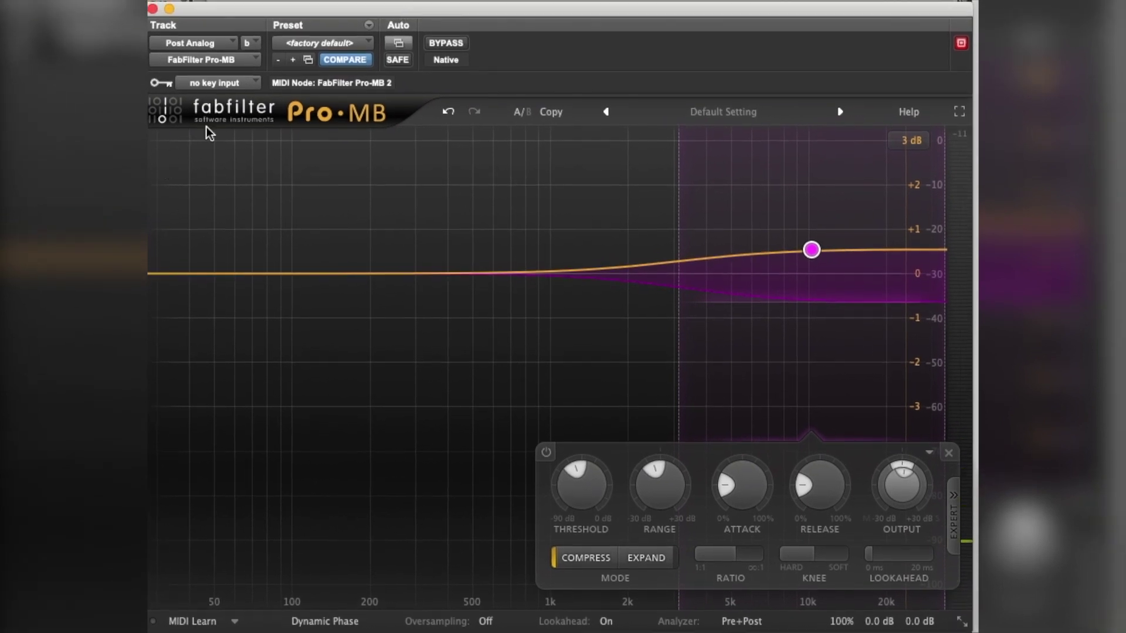
Nudge the plug-in window slightly into place
drag(516, 10, 520, 9)
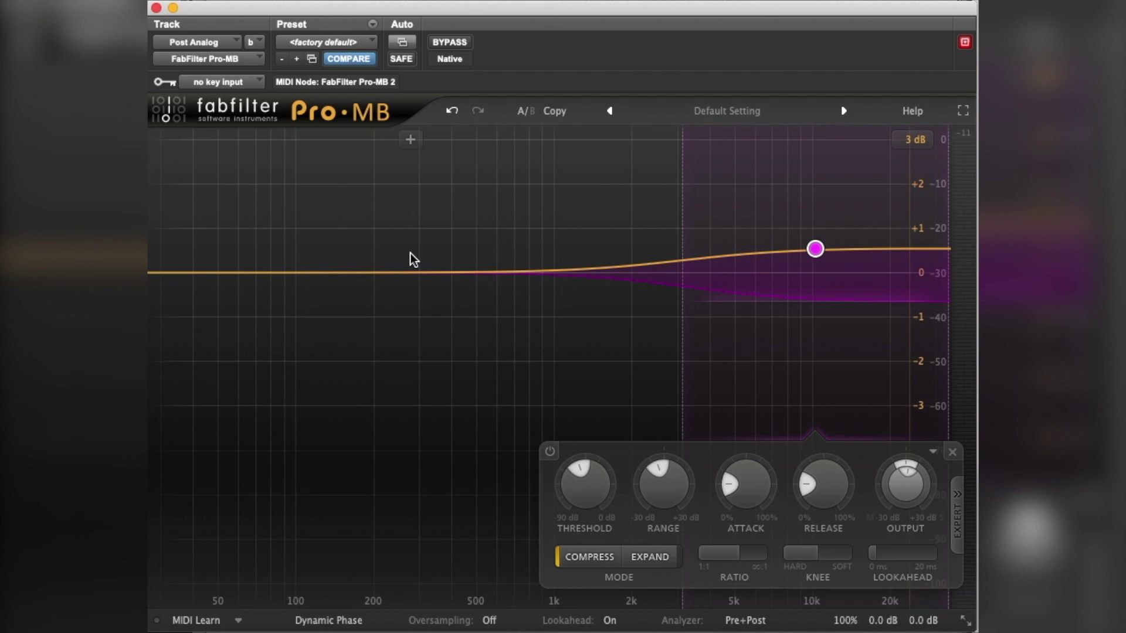
Add a blue band near 193 Hz, shift it to about 174 Hz, and make its range much shallower
click(371, 273)
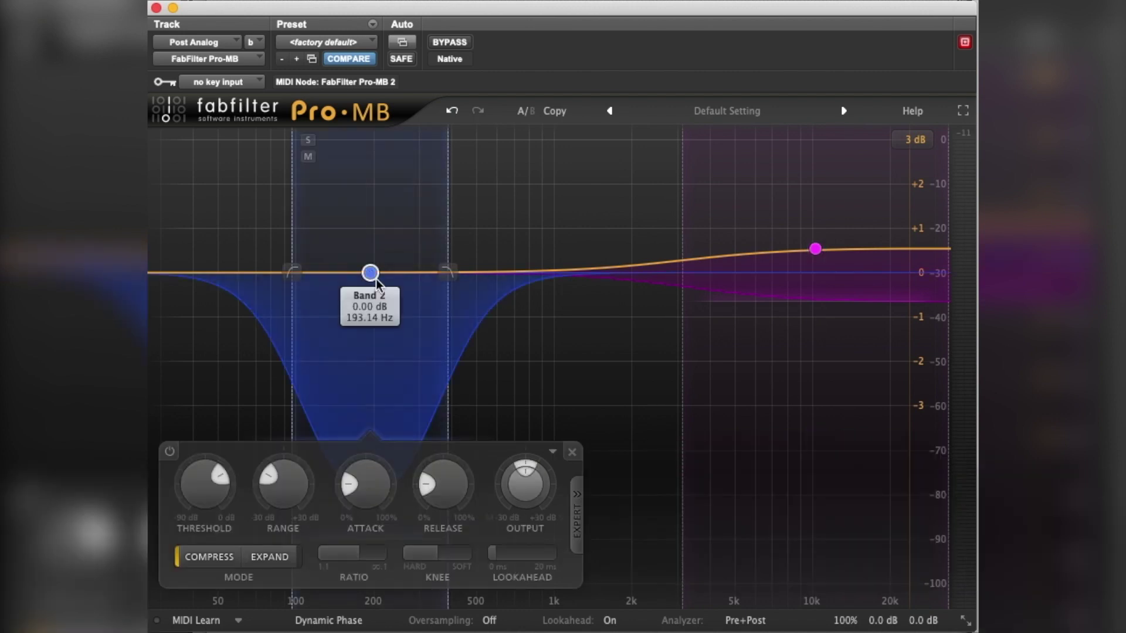
mouse_move(375, 278)
mouse_down()
mouse_move(375, 259)
mouse_move(375, 280)
mouse_up()
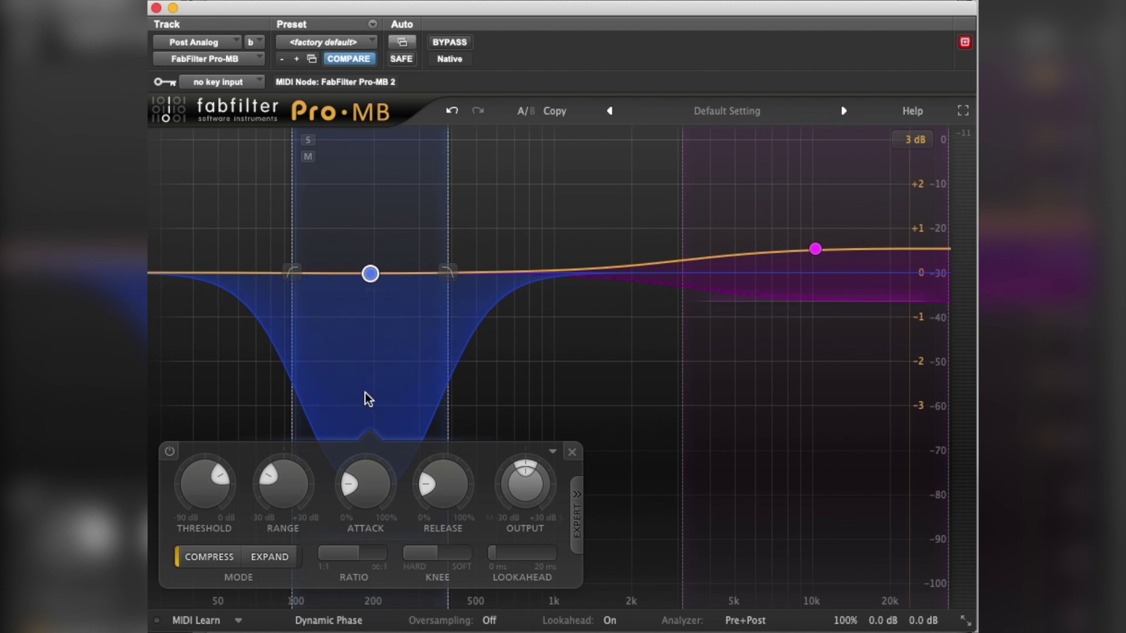
mouse_move(371, 273)
mouse_down()
mouse_move(379, 273)
mouse_move(358, 274)
mouse_up()
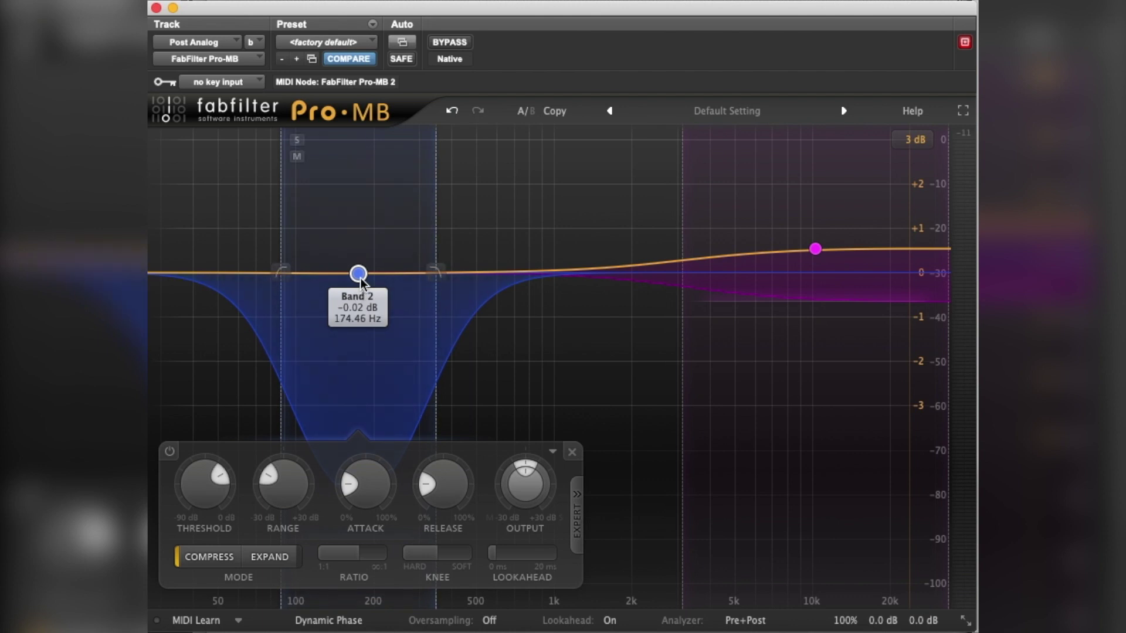
drag(284, 485, 275, 463)
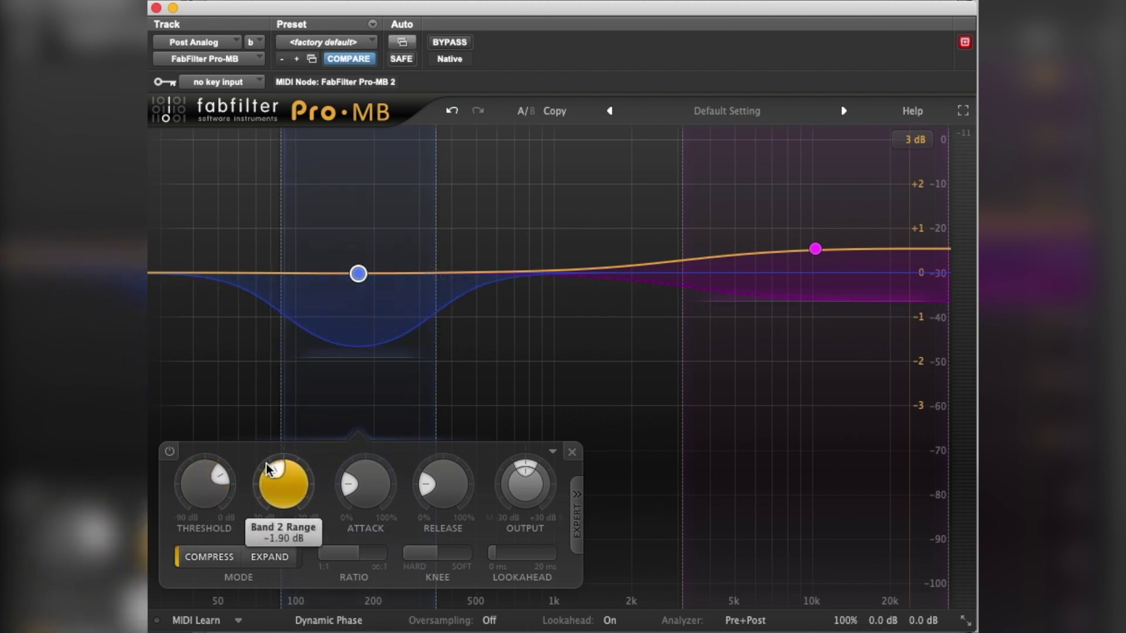
Move the blue band to 60 Hz, adjust its upper crossover, set range -0.86 dB and lookahead 10.50 ms
drag(357, 273, 232, 273)
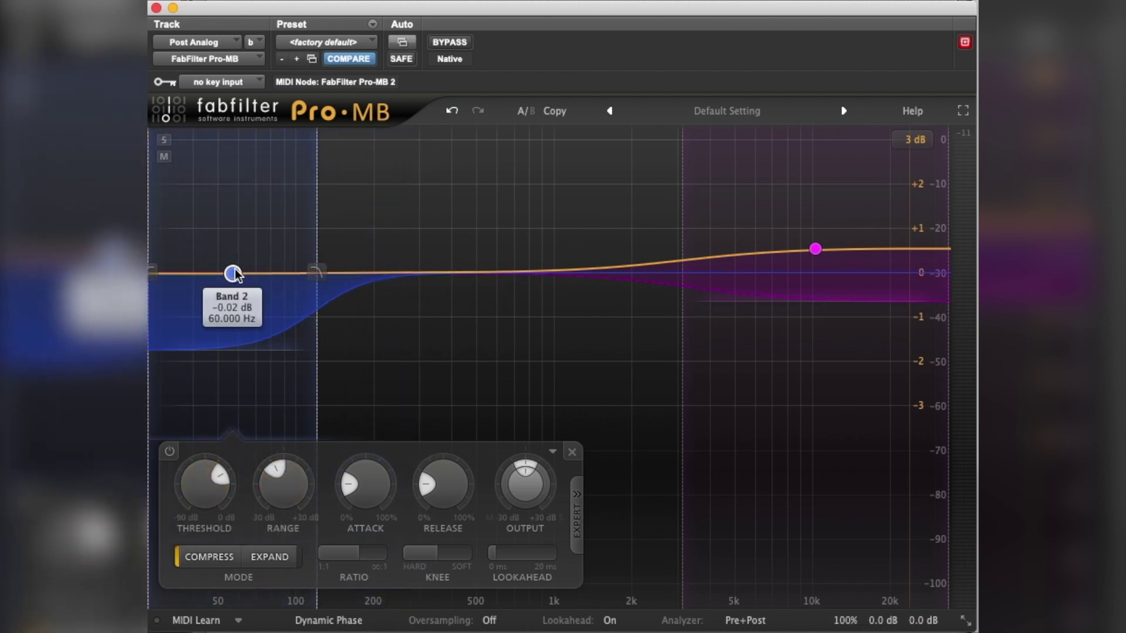
drag(315, 270, 328, 268)
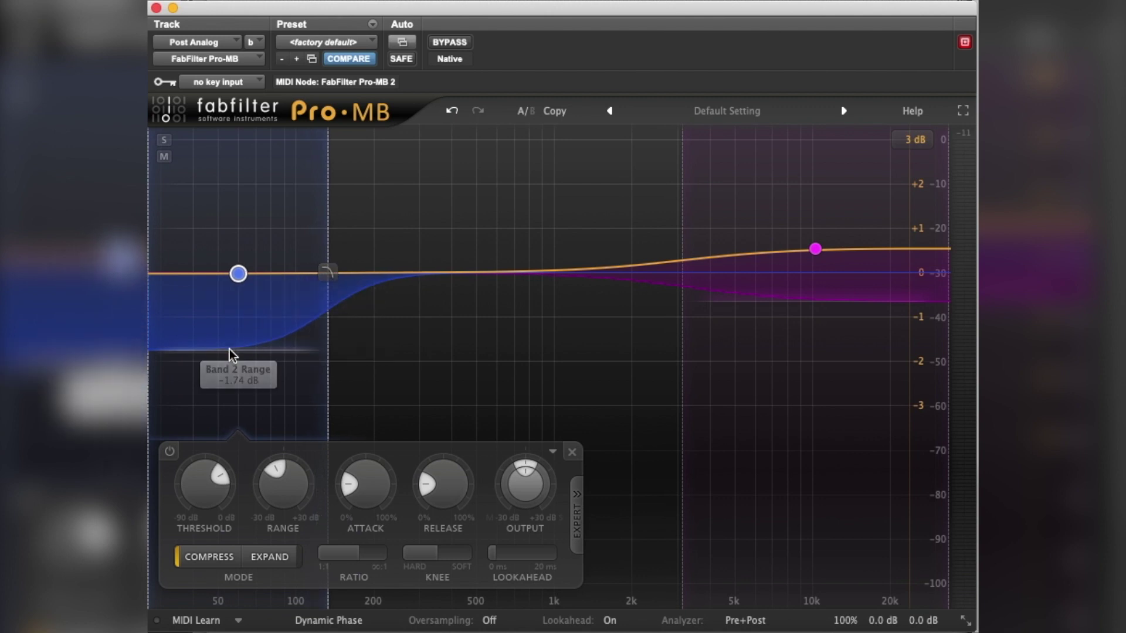
drag(230, 349, 238, 300)
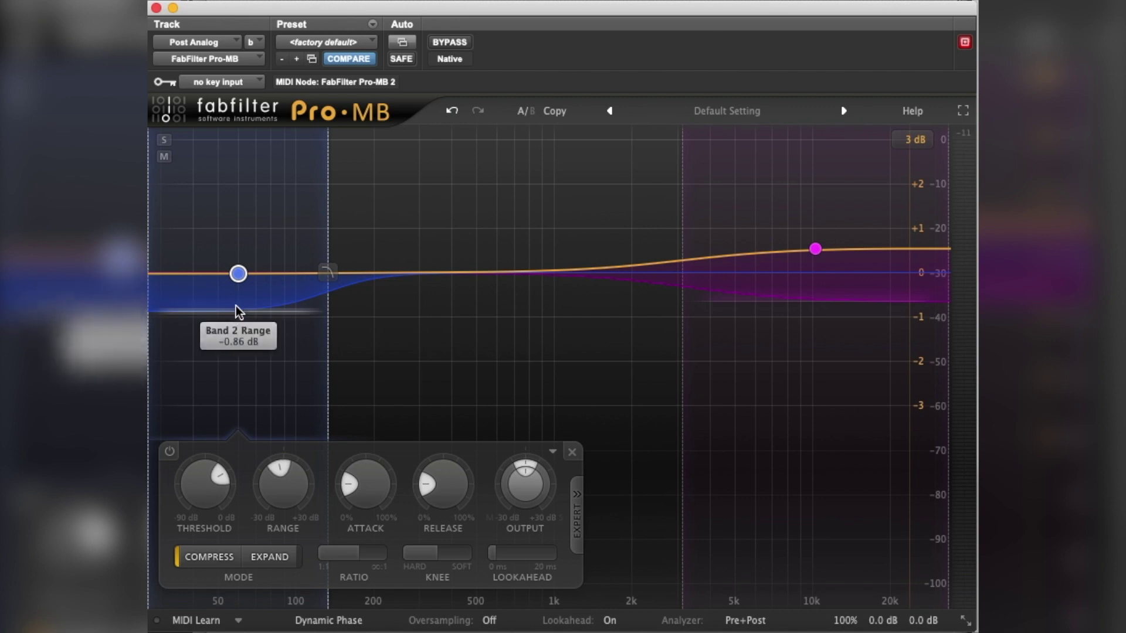
mouse_move(323, 276)
mouse_down()
mouse_move(287, 272)
mouse_move(320, 271)
mouse_up()
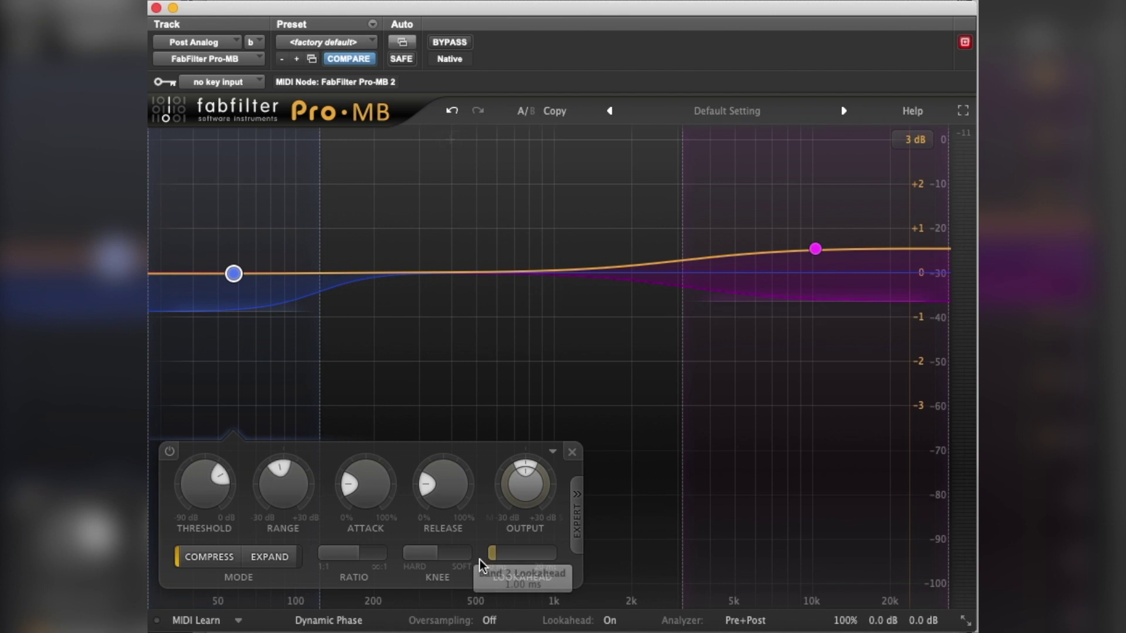
mouse_move(476, 564)
mouse_down()
mouse_move(599, 556)
mouse_move(488, 559)
mouse_up()
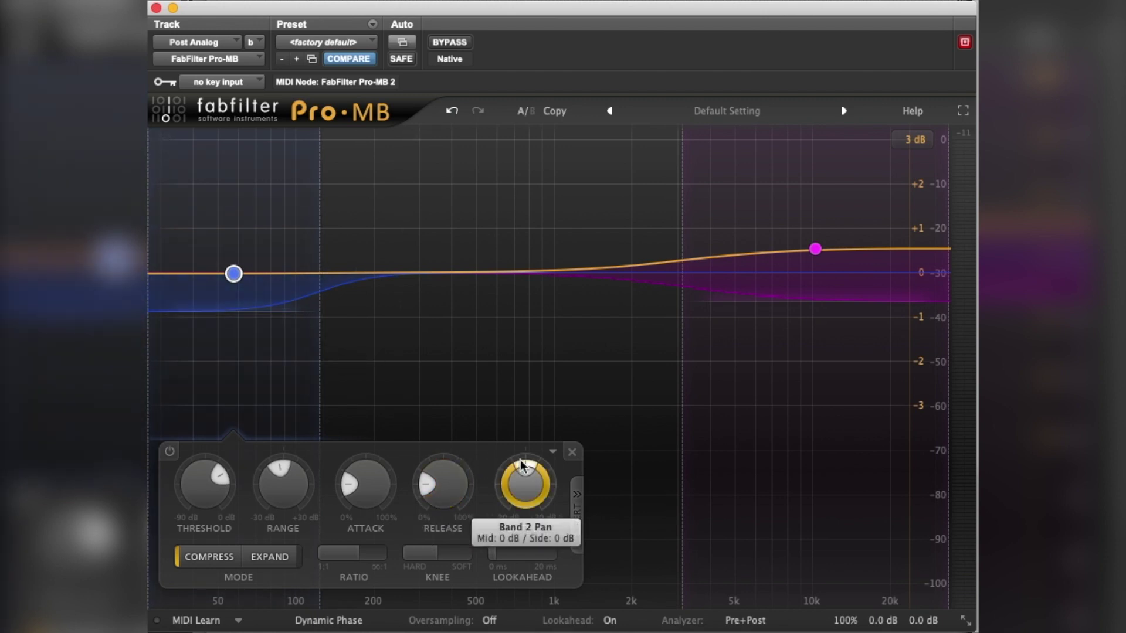
Weight the blue band's pan ring toward mid, settling its side level at -2.40 dB
drag(520, 461, 471, 512)
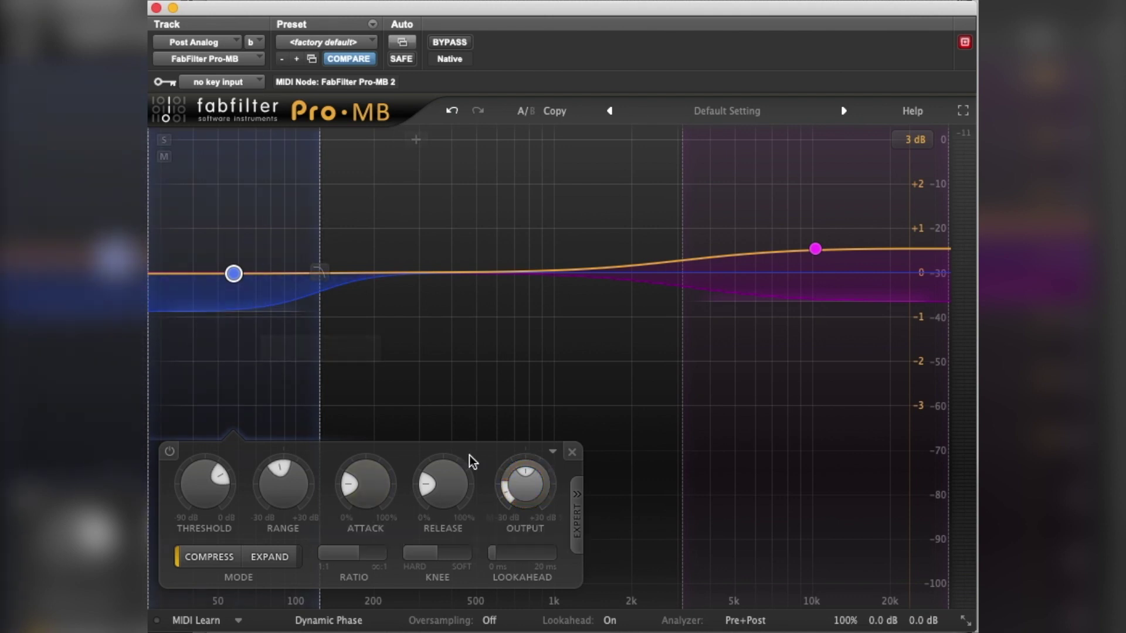
mouse_move(508, 497)
drag(507, 497, 500, 447)
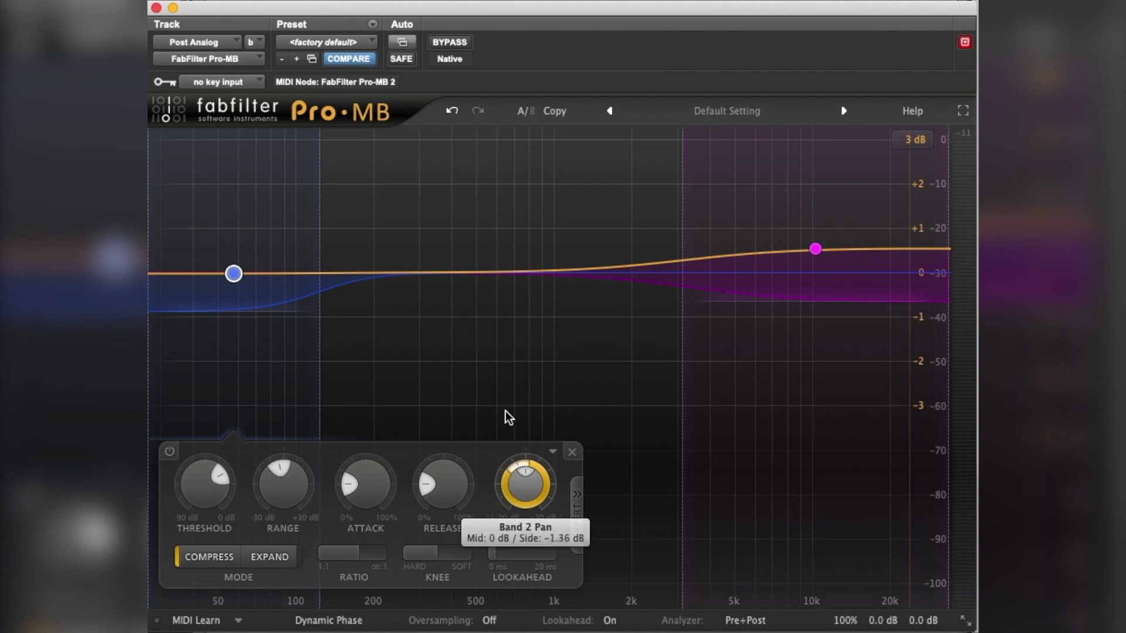
drag(526, 354, 477, 328)
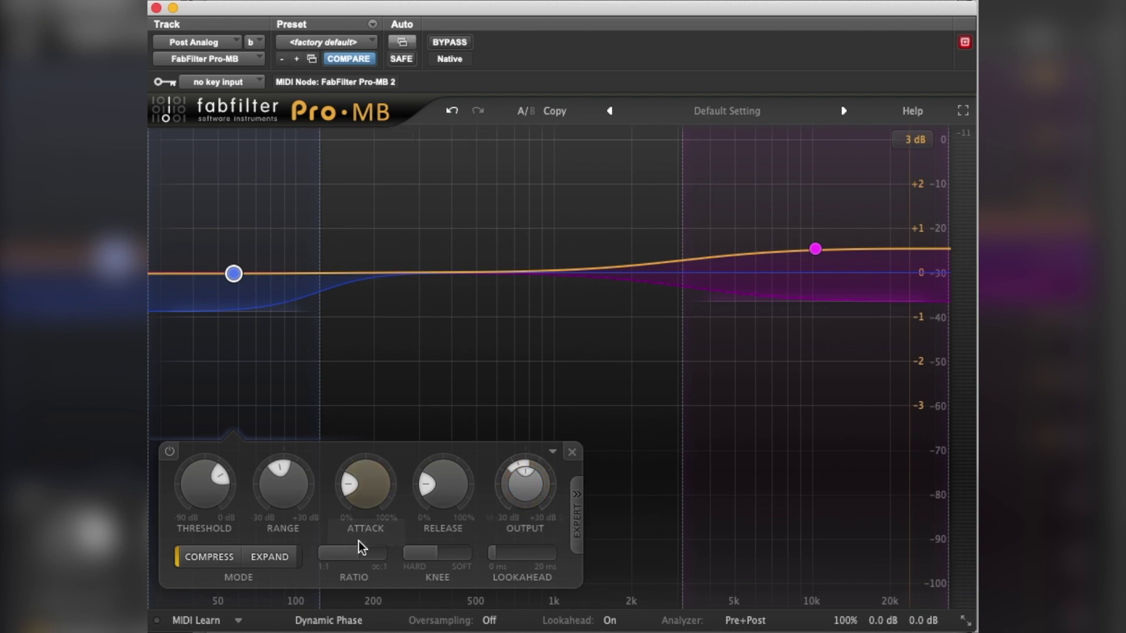
Switch the phase mode to Linear Phase, back to Dynamic Phase, then to Linear Phase again
click(329, 621)
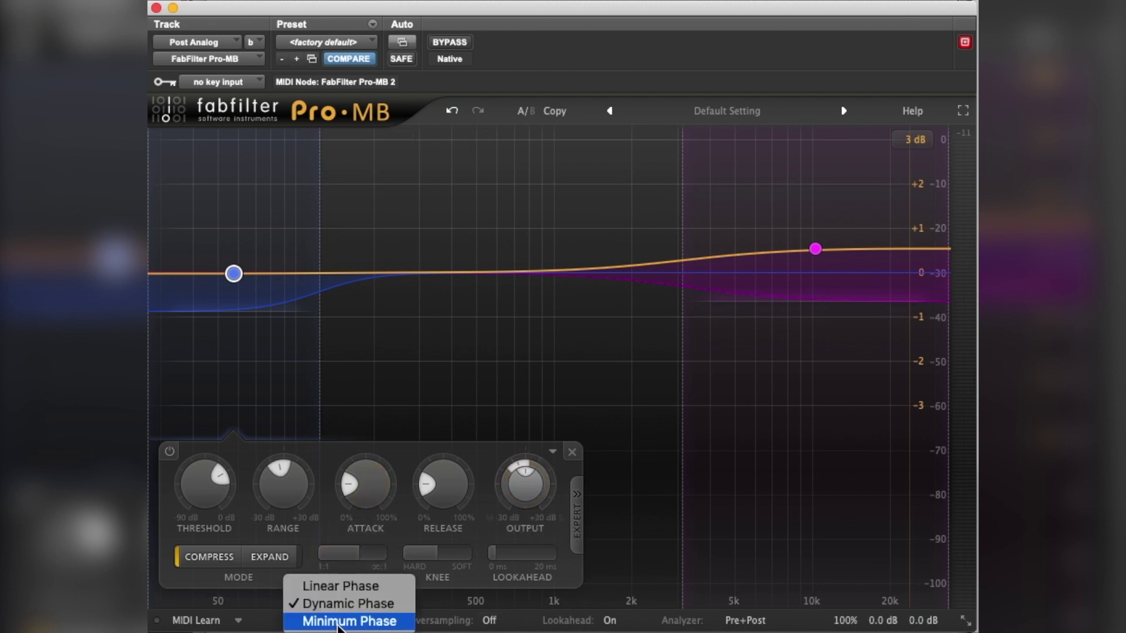
click(345, 587)
click(344, 617)
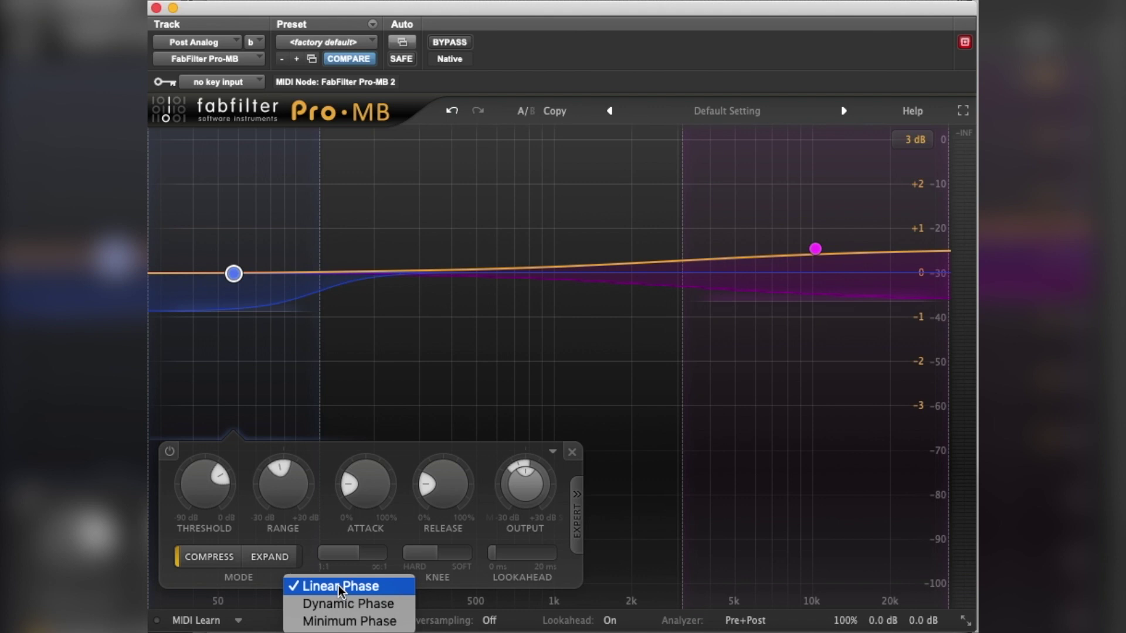
click(354, 604)
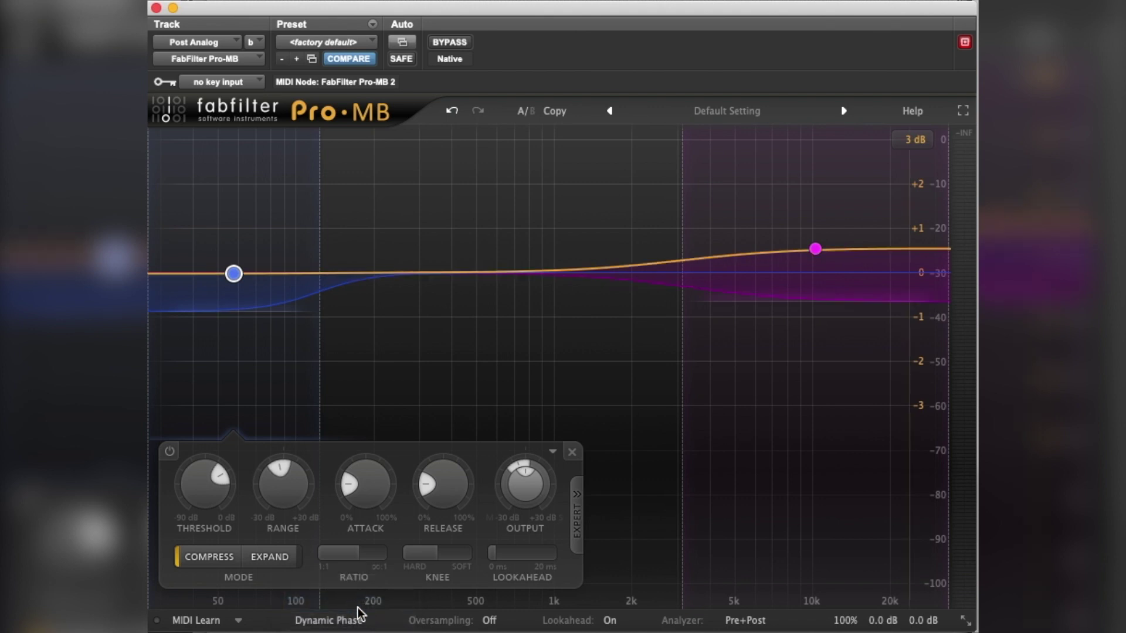
mouse_move(336, 626)
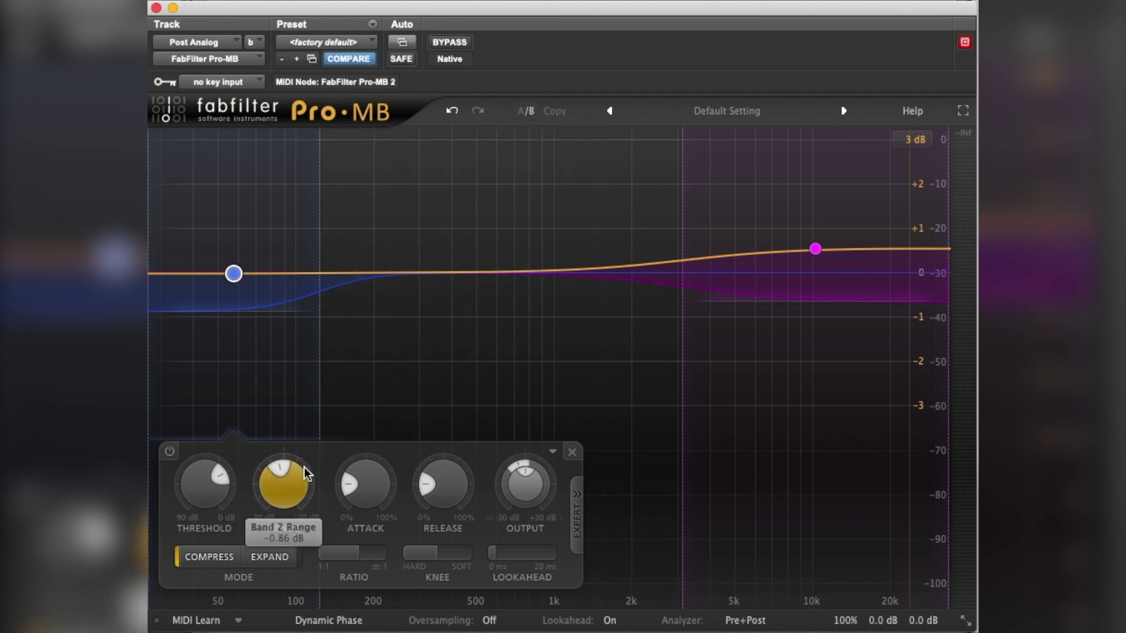
click(317, 623)
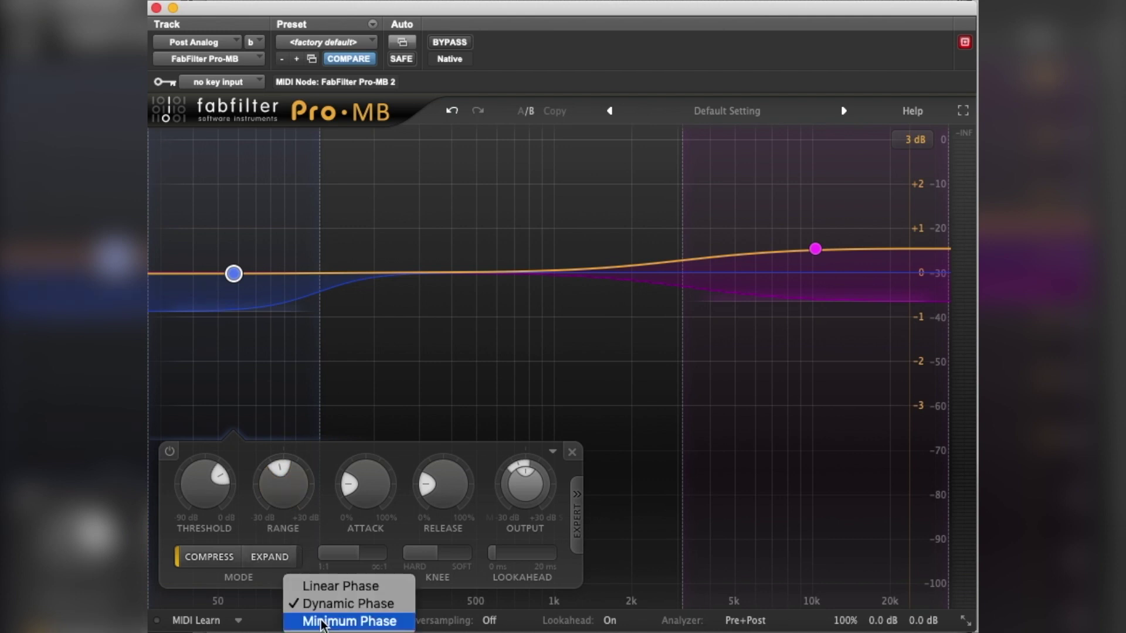
click(323, 586)
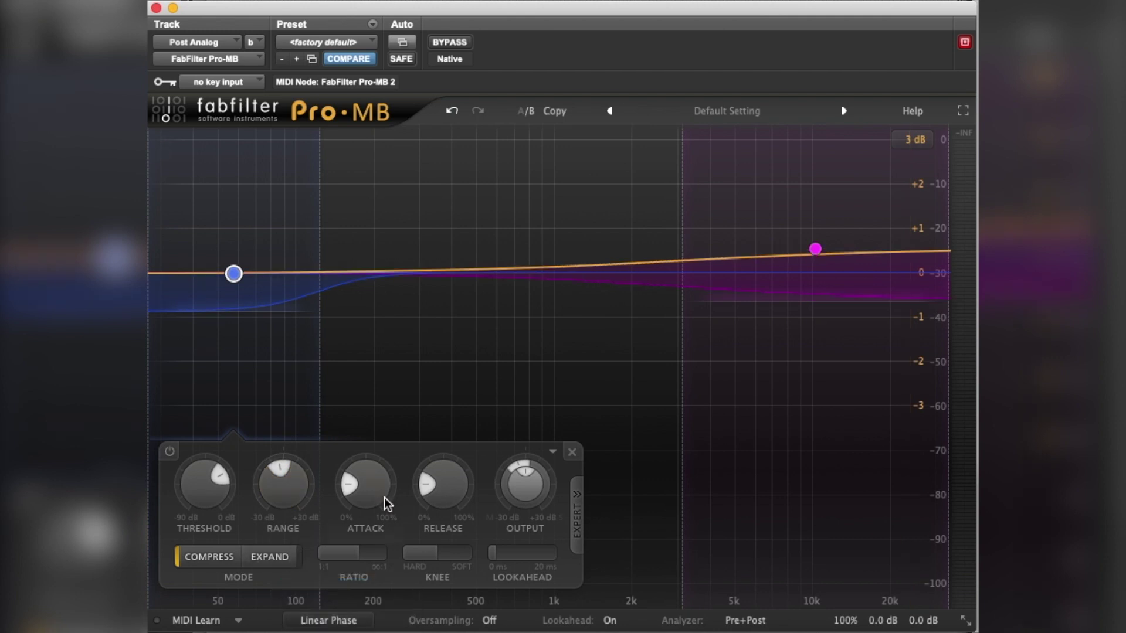
A/B compare the linear-phase and dynamic-phase versions, ending on Dynamic Phase
click(527, 110)
click(527, 110)
click(527, 110)
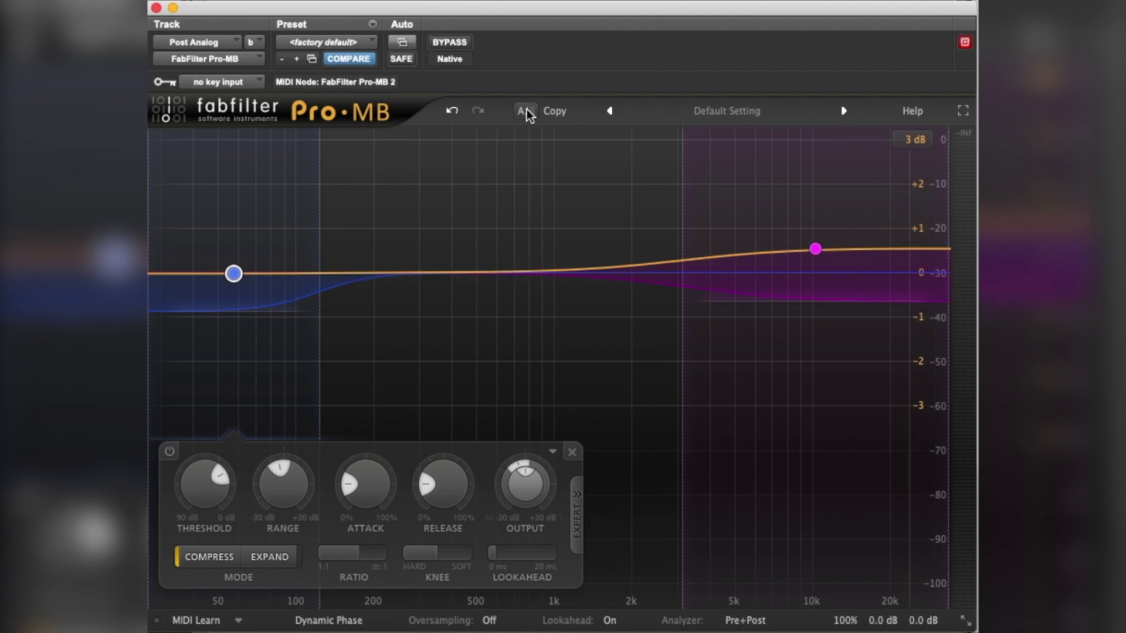
click(526, 111)
click(526, 110)
click(526, 110)
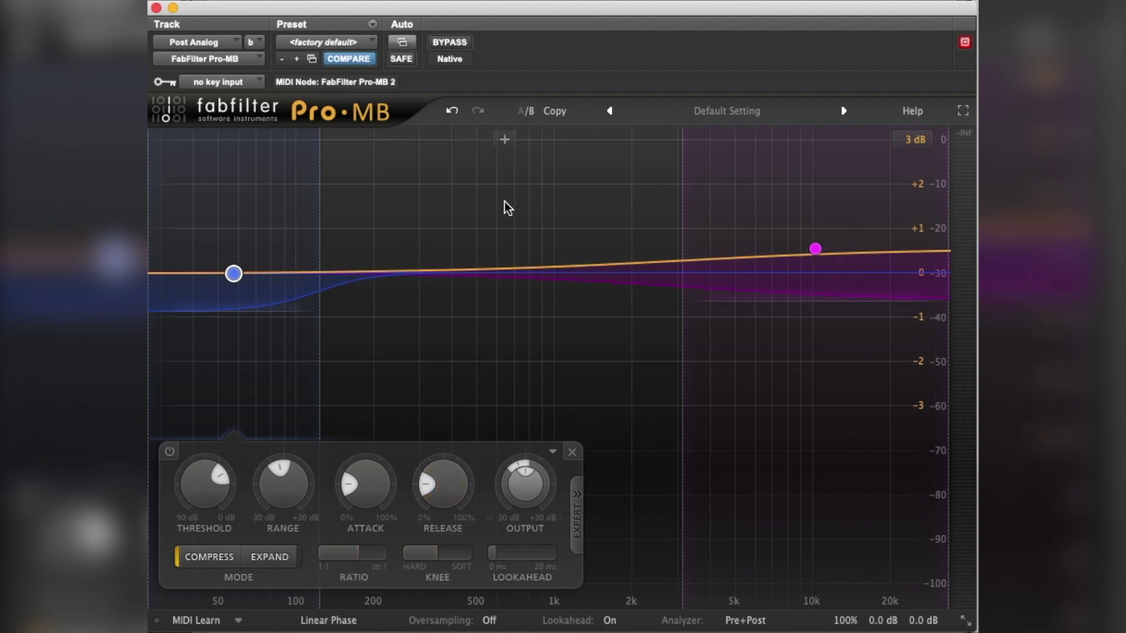
click(525, 112)
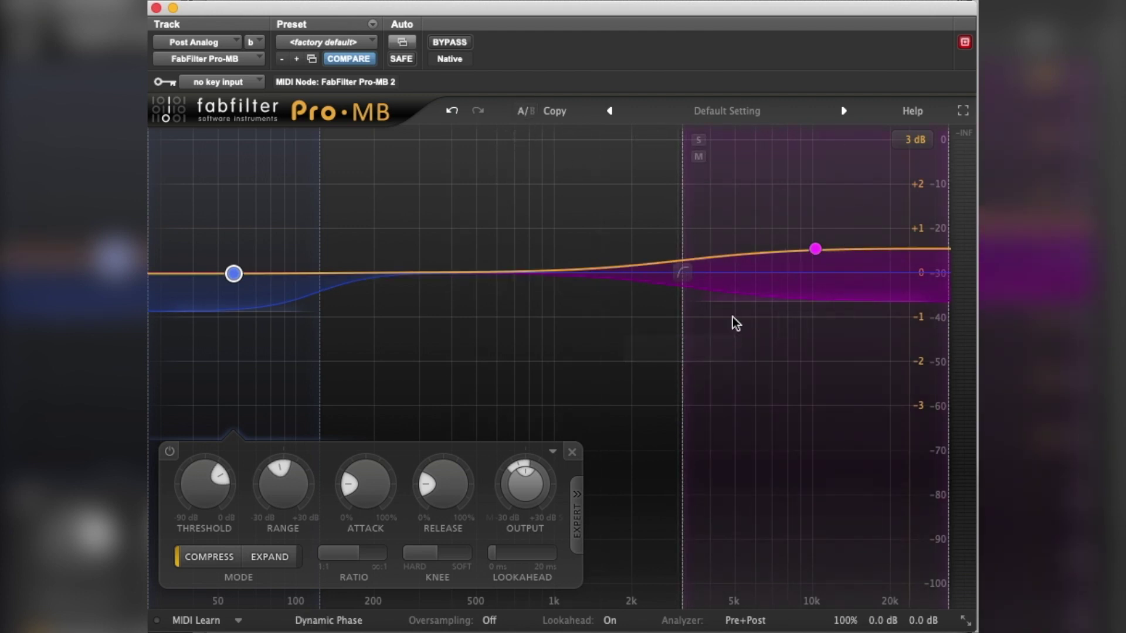
Return to the Linear Phase setting, set oversampling to 4x, and keep lookahead on
click(517, 112)
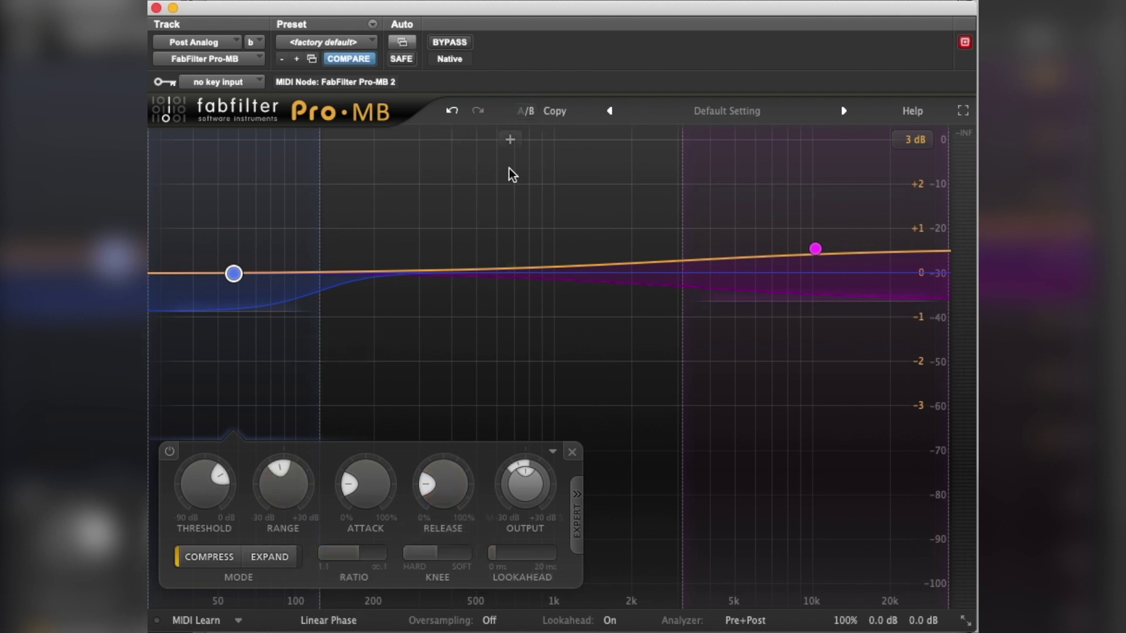
click(487, 620)
click(493, 623)
click(610, 622)
click(625, 624)
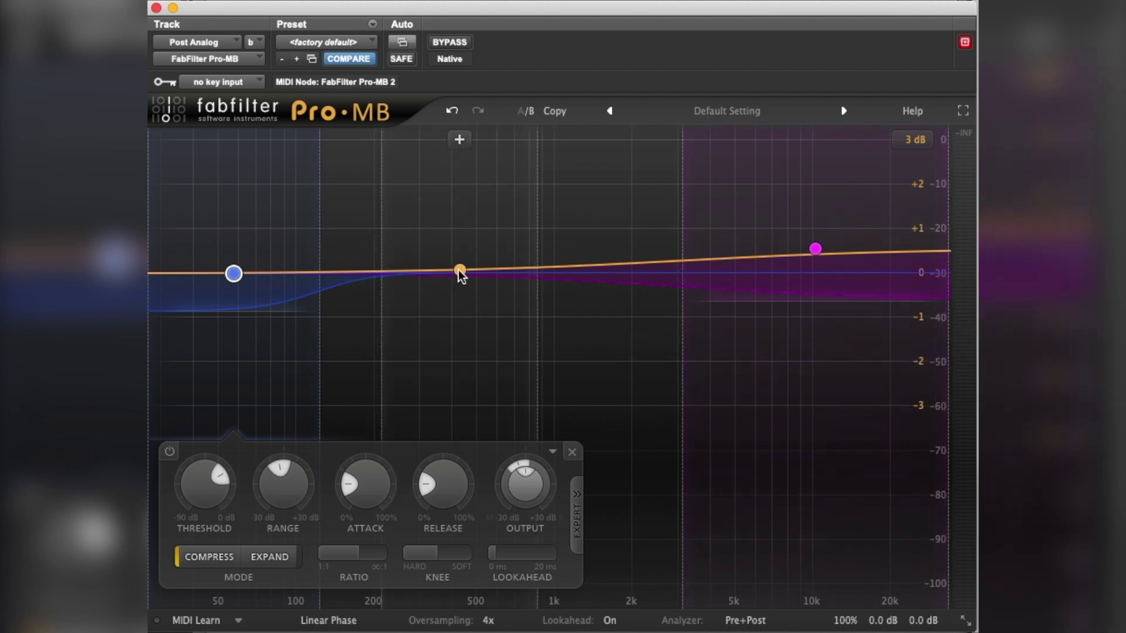
Bring the magenta band's gain to 0 dB, lower the blue crossover, and ease the high band's side cut to -1.64 dB
click(816, 251)
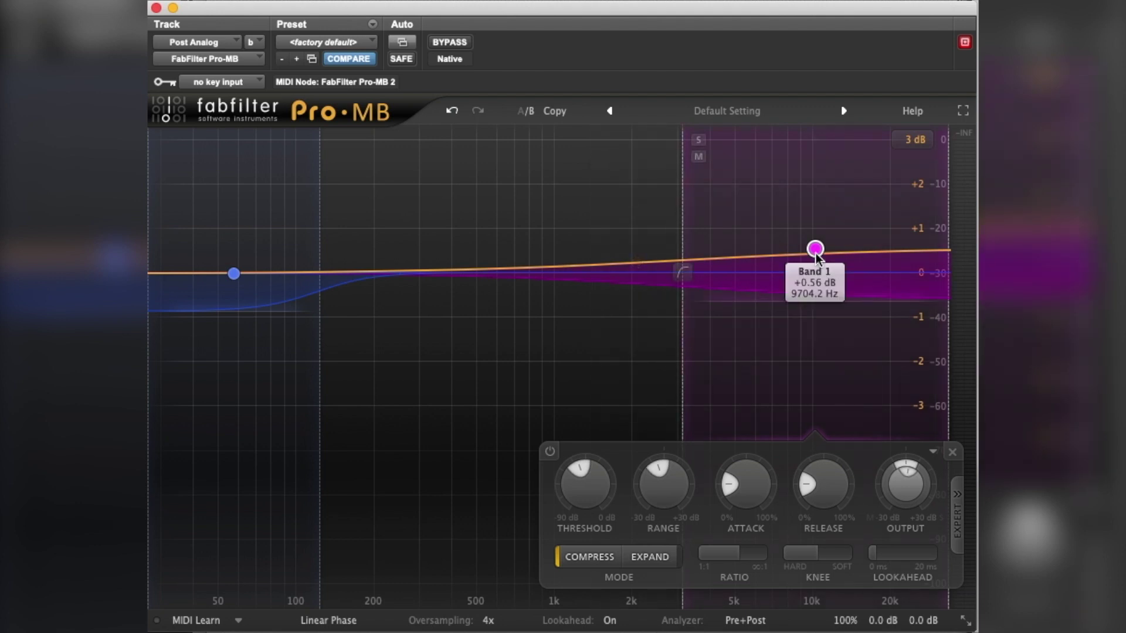
drag(815, 252, 817, 277)
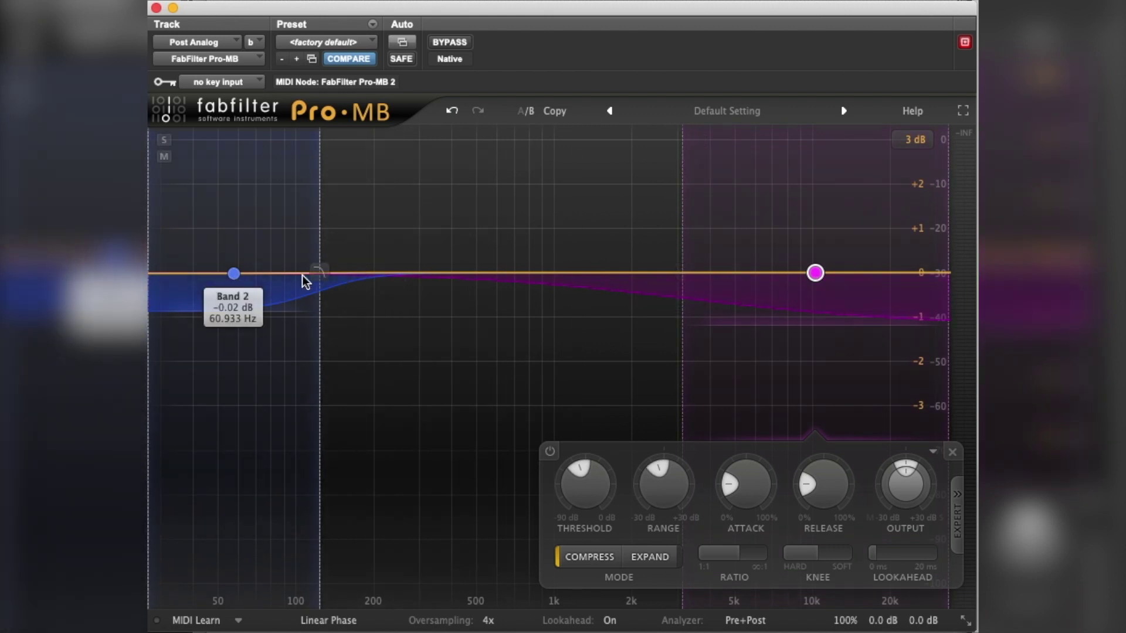
drag(314, 272, 264, 273)
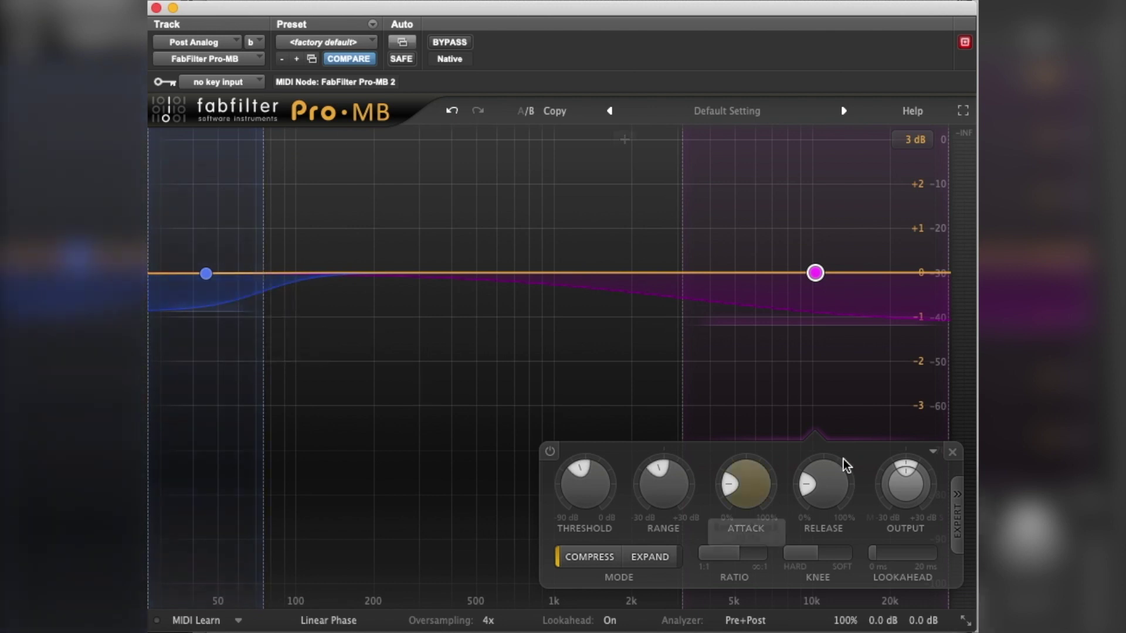
drag(896, 462, 878, 483)
mouse_move(878, 483)
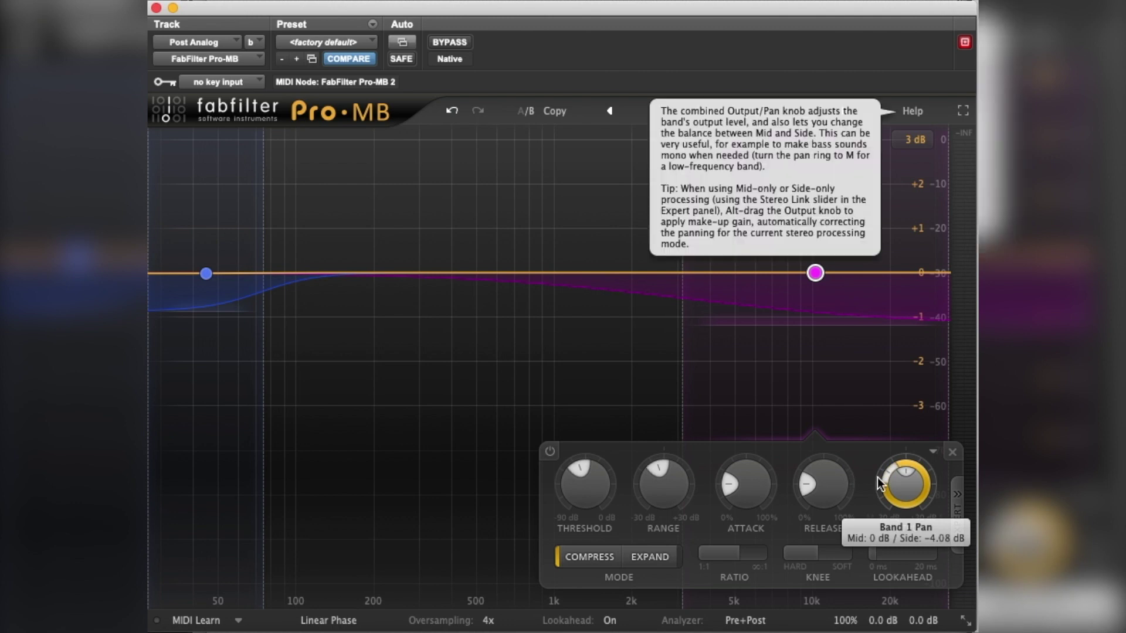
drag(893, 470, 907, 428)
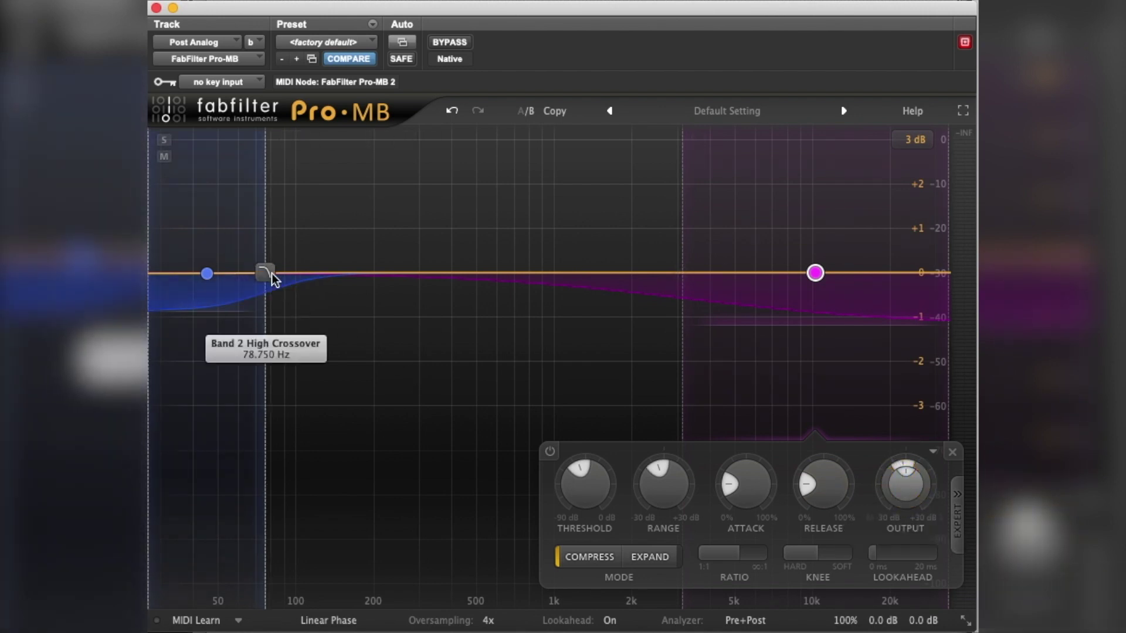
Raise the blue crossover to about 100 Hz, deepen its range to -1.11 dB, and rebalance both bands' mid/side
drag(272, 273, 289, 276)
drag(910, 469, 616, 437)
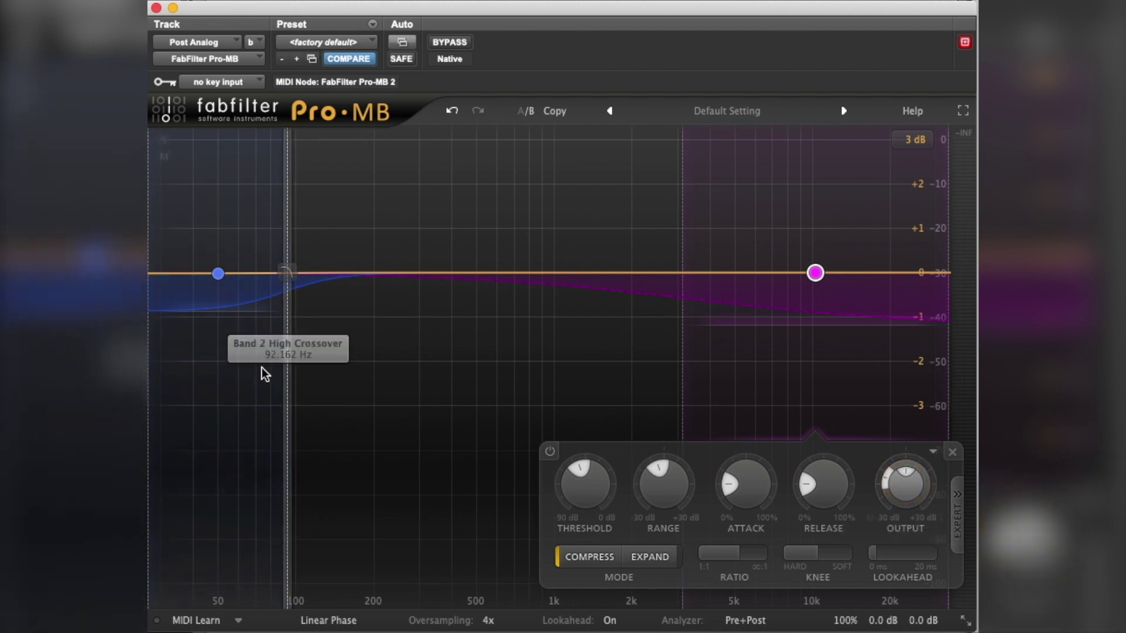
drag(283, 273, 276, 272)
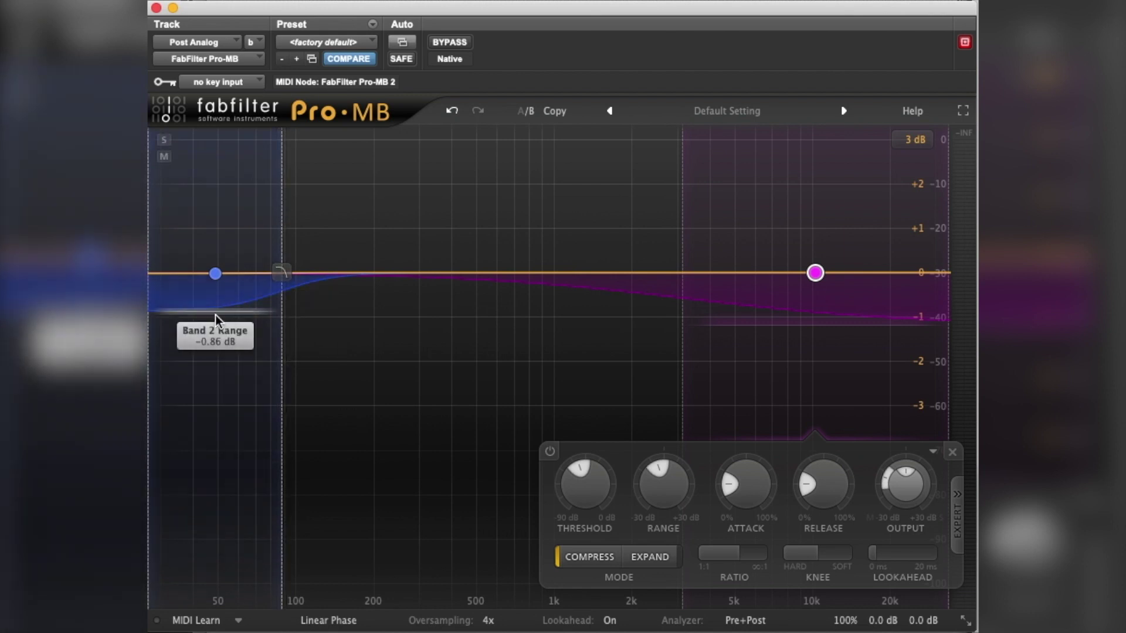
mouse_move(216, 315)
mouse_down()
mouse_move(213, 333)
mouse_move(211, 324)
mouse_up()
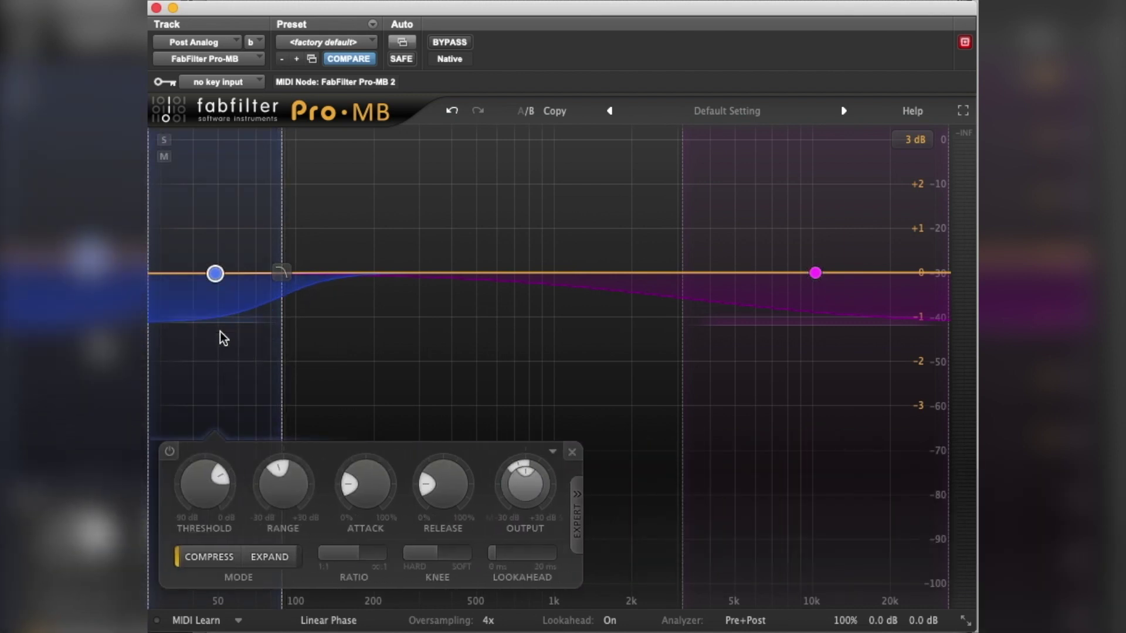
drag(513, 463, 538, 431)
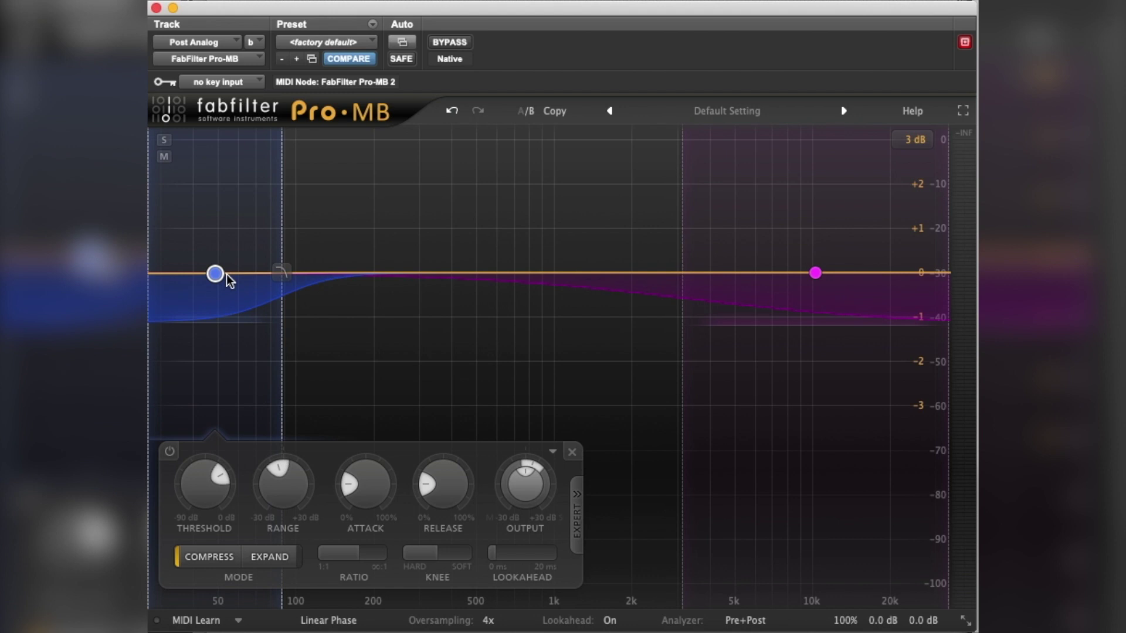
Audition the blue low band by toggling its mute and solo buttons
click(166, 156)
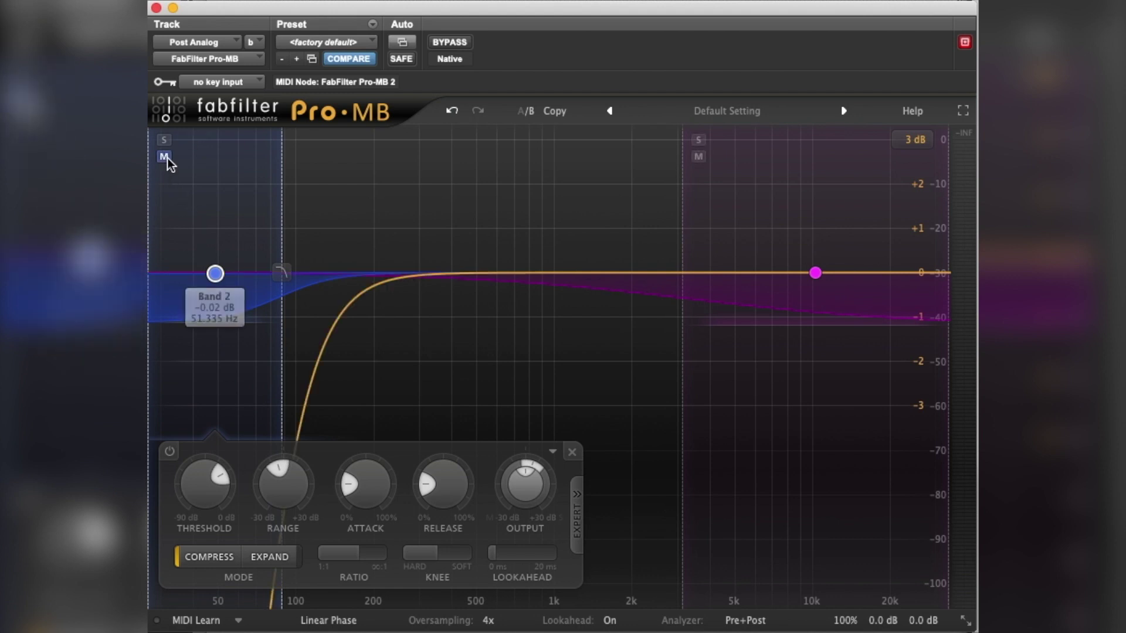
click(167, 157)
click(165, 156)
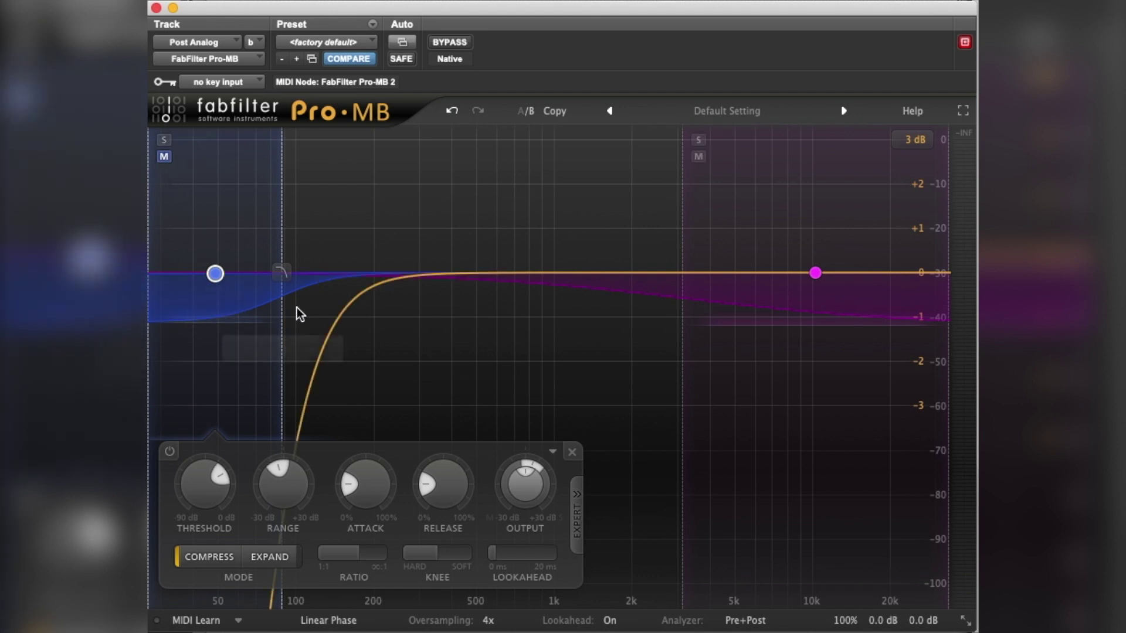
click(166, 142)
click(162, 144)
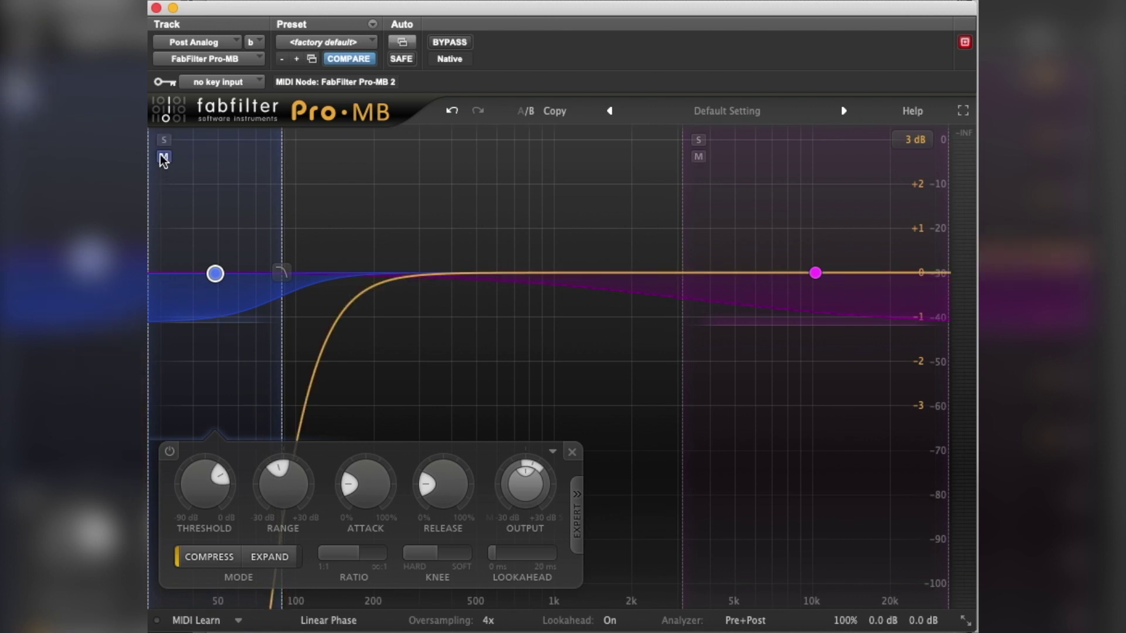
click(161, 144)
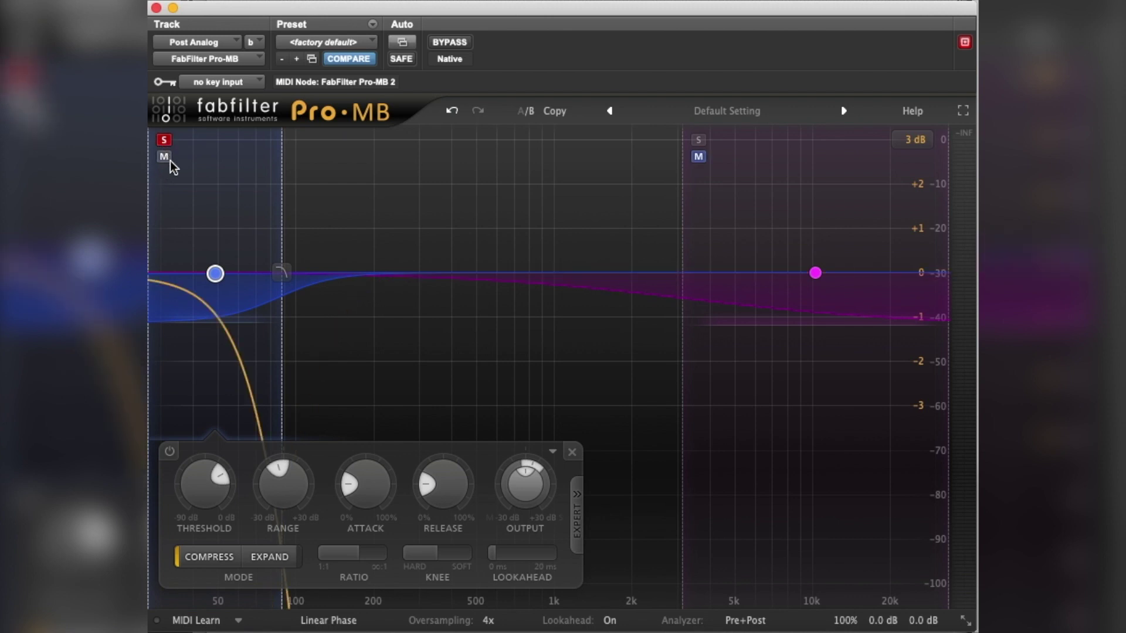
Set the low band's upper crossover to about 119 Hz with all bands playing again
drag(281, 271, 329, 272)
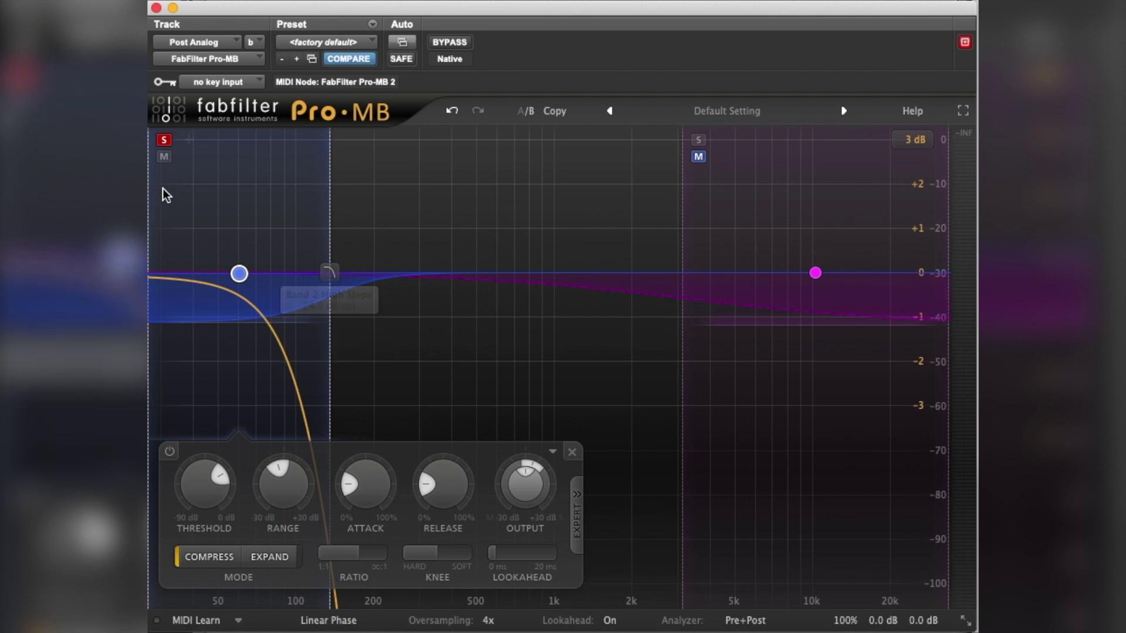
click(165, 156)
click(166, 153)
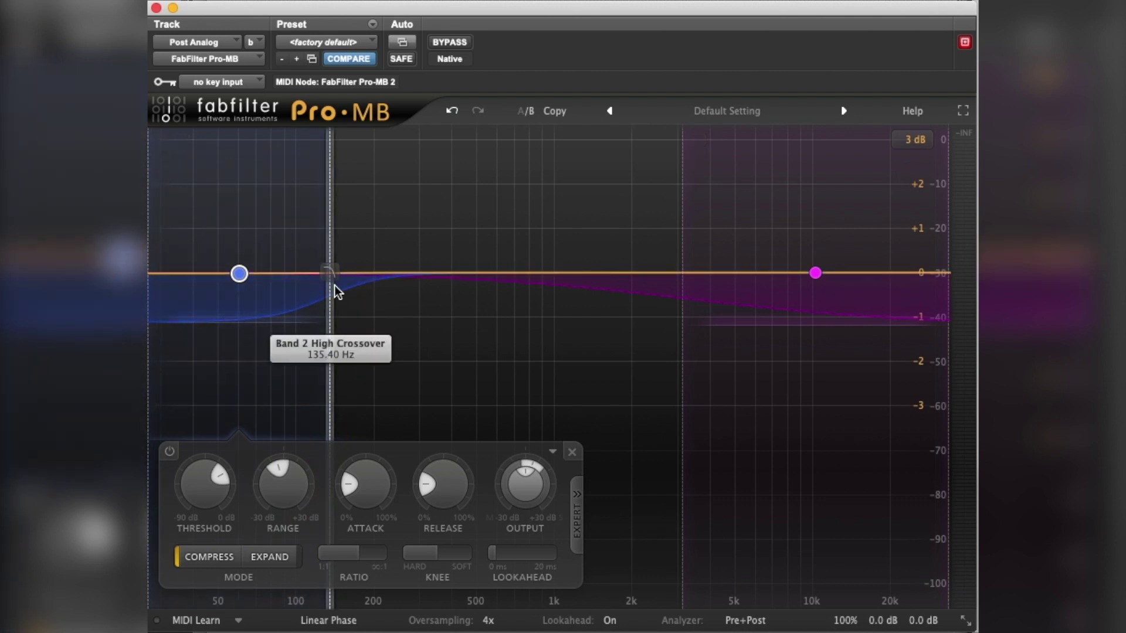
drag(331, 273, 317, 276)
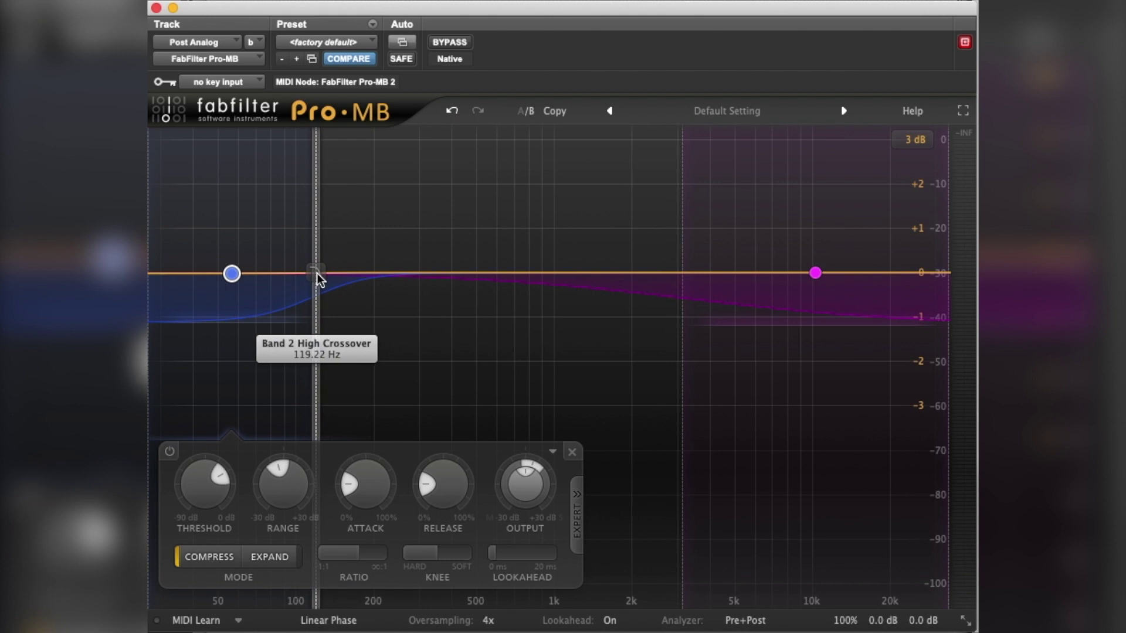